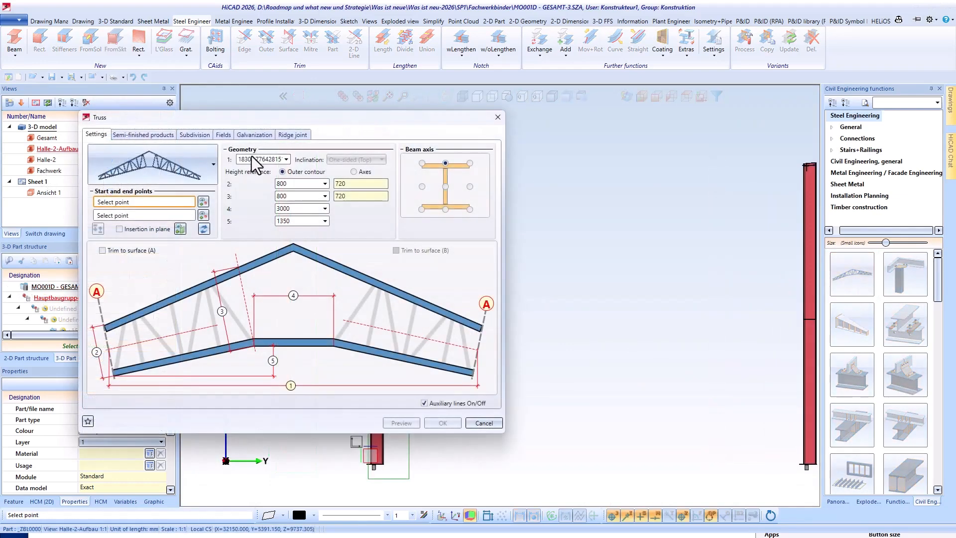
- Compare the three available truss types and choose the double-pitched truss with a straight lower chord
click(214, 171)
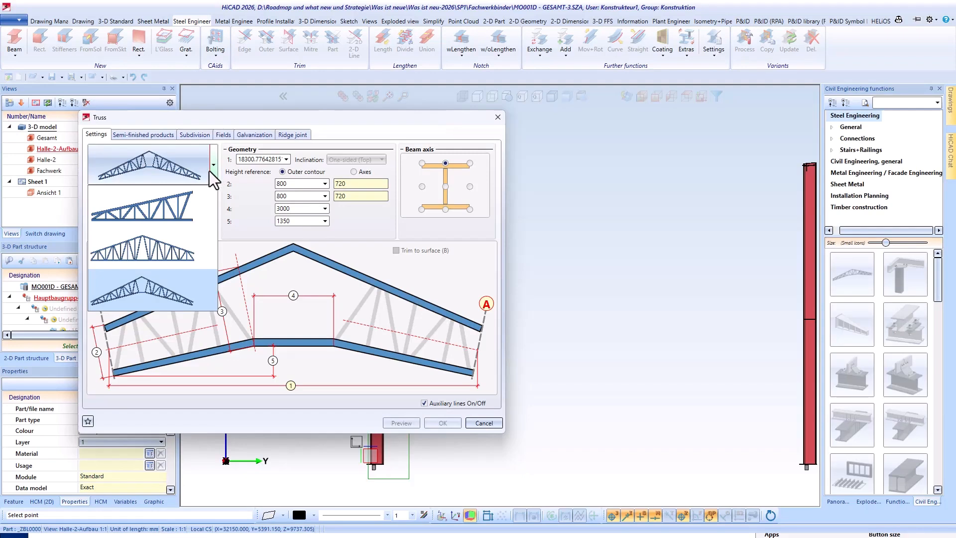
click(170, 211)
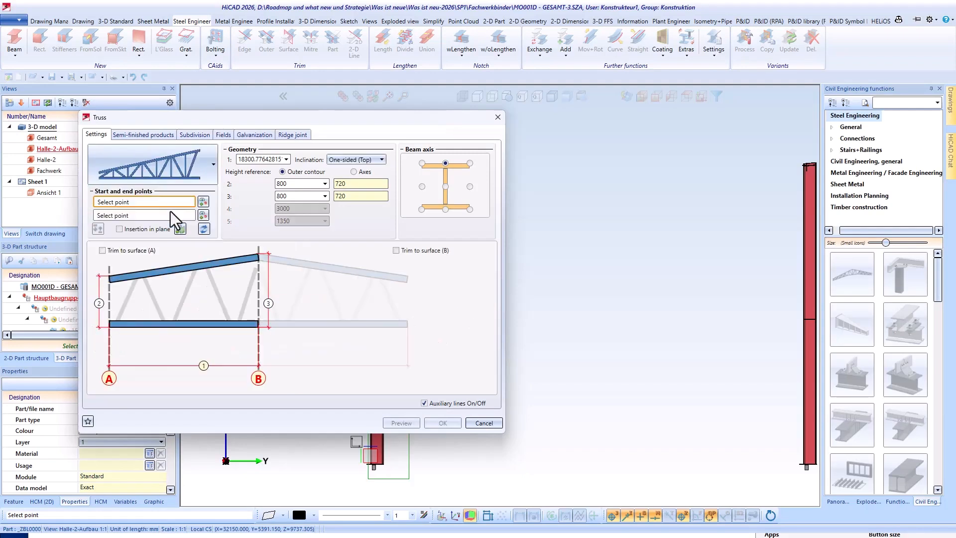
click(212, 166)
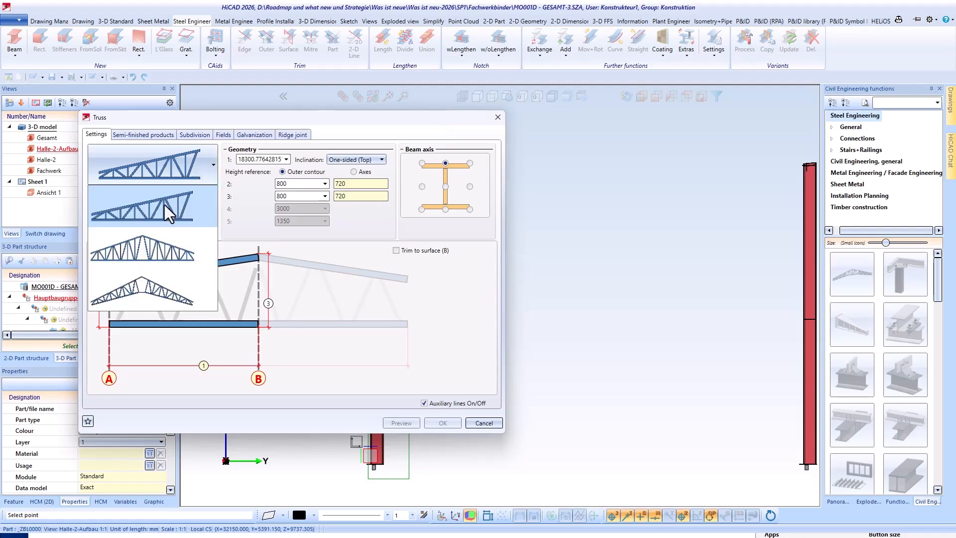
click(152, 244)
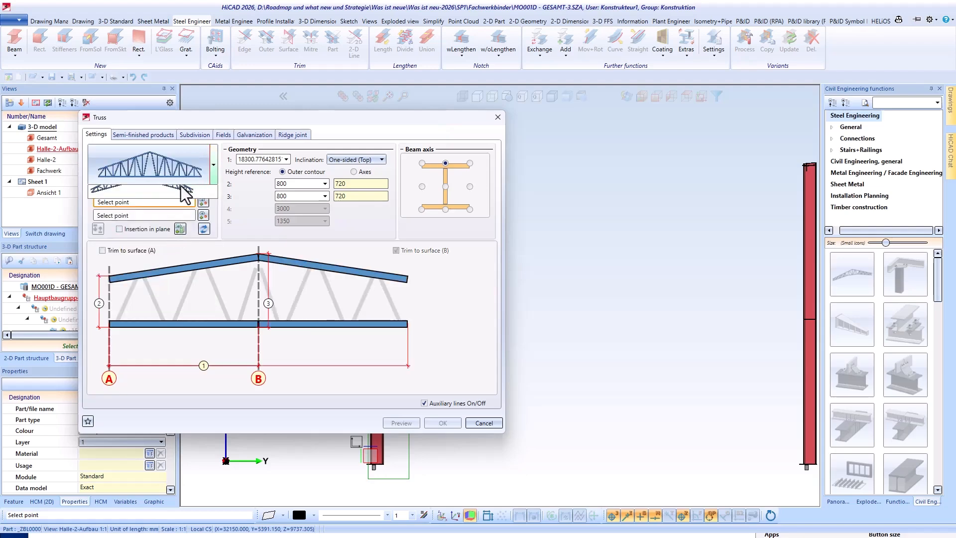
click(213, 165)
click(156, 293)
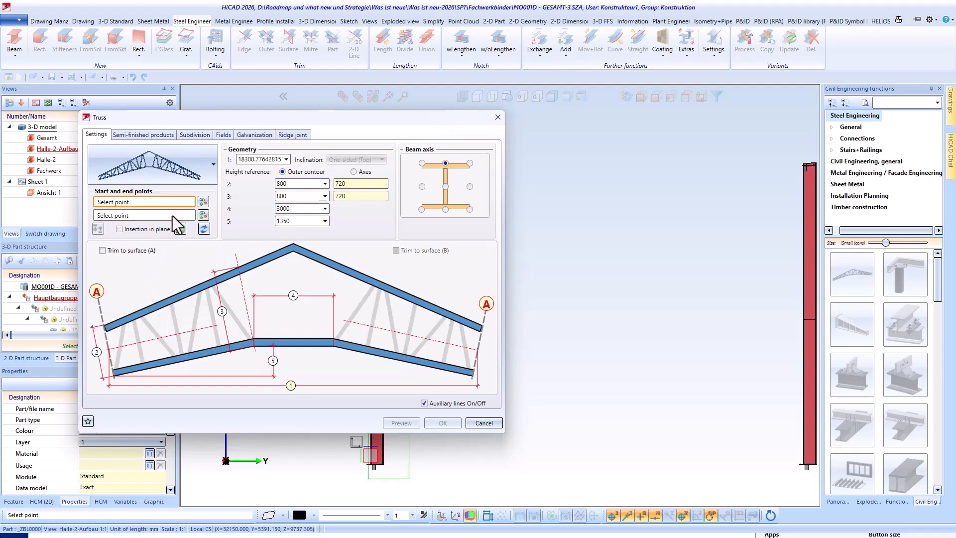
click(213, 168)
click(142, 247)
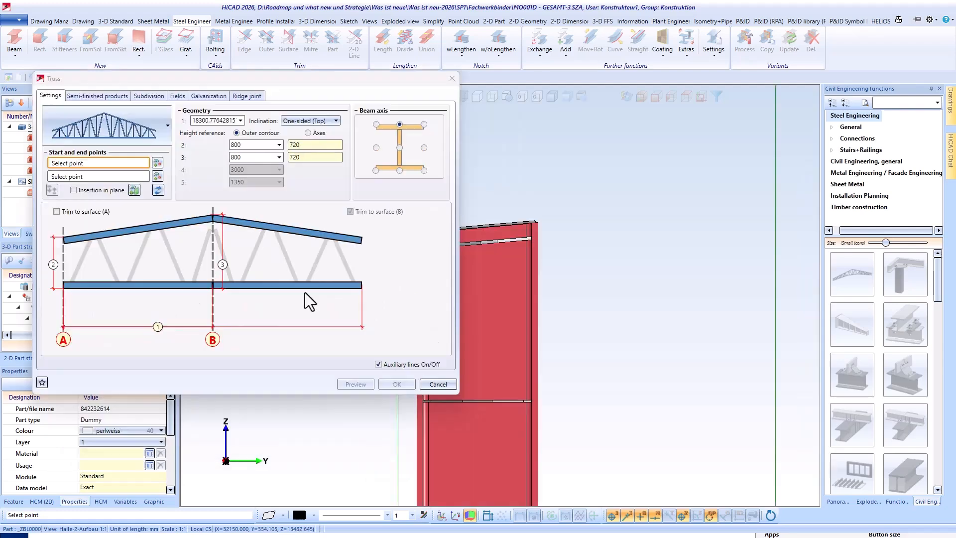
- Load the favourite Fachwerk-Doppelseitig-HR-2 and set the truss's start point and plane at the first column's inner upper corner
click(42, 382)
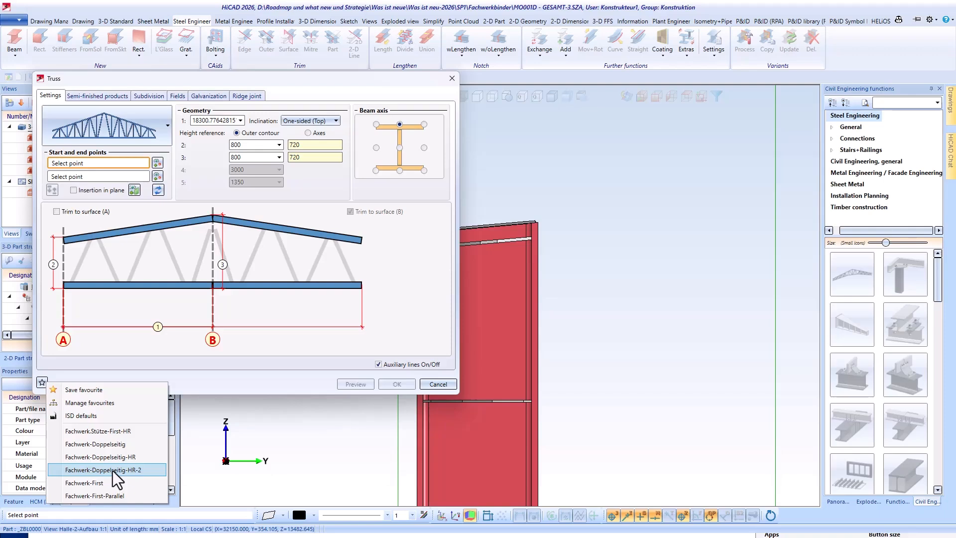
click(112, 470)
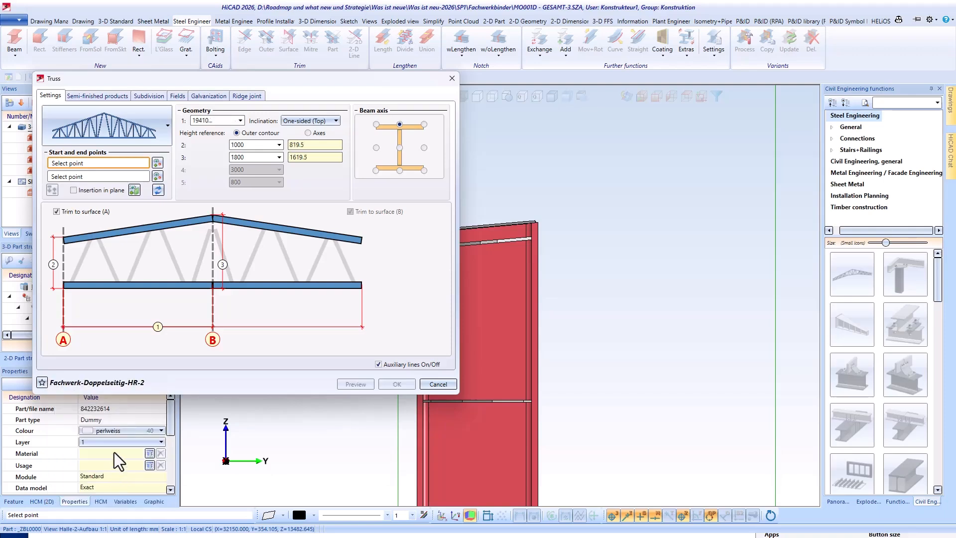
scroll(530, 228, up, 3)
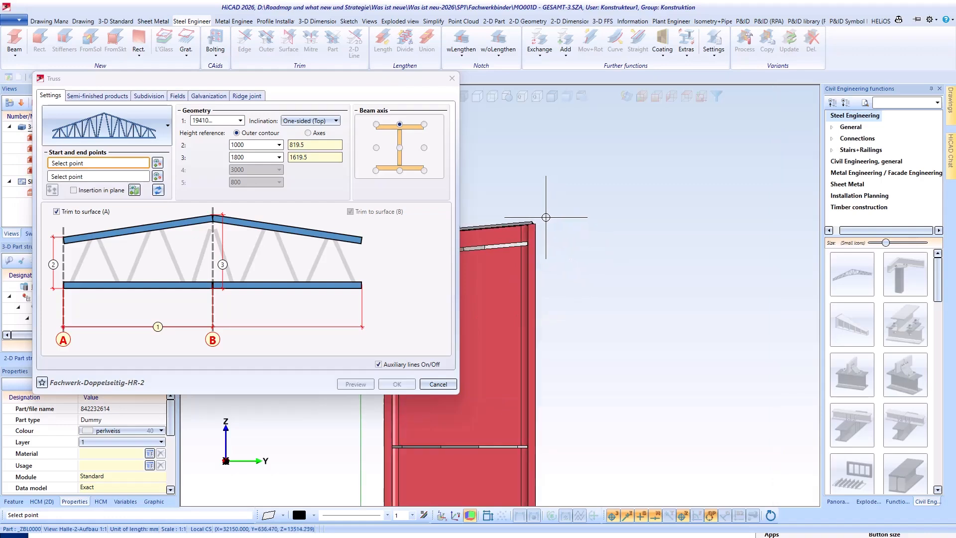
click(530, 228)
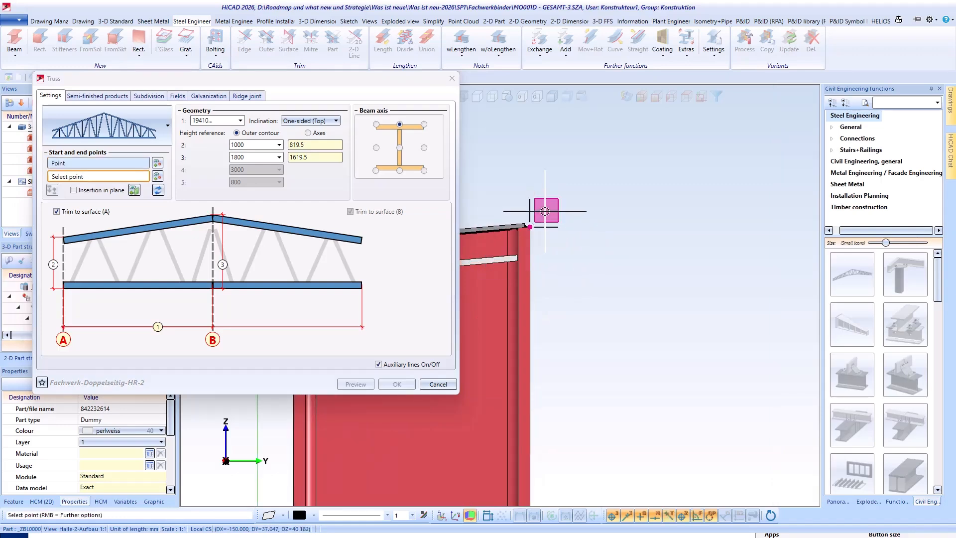
click(547, 209)
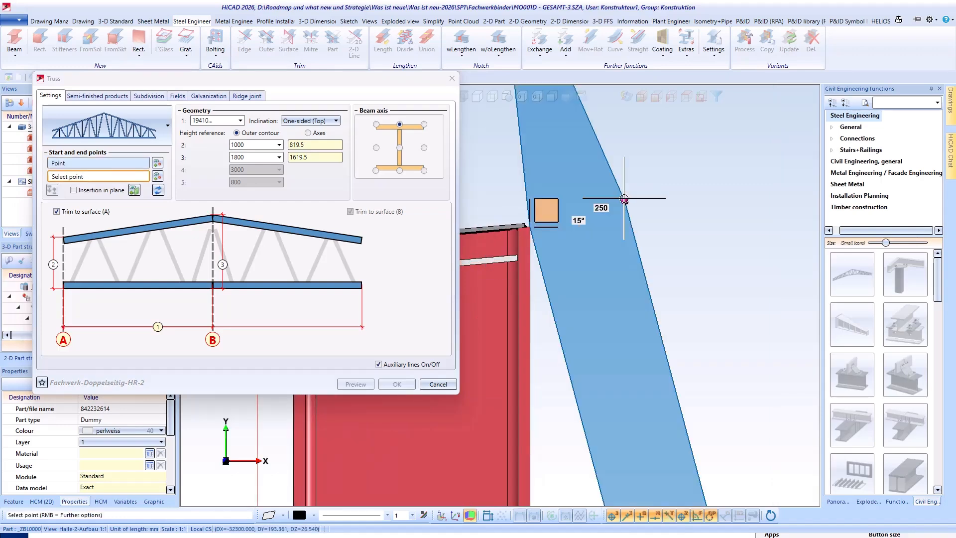
- Set the truss's end point at the opposite column's inner upper corner and preview the truss
scroll(522, 211, down, 1)
scroll(486, 265, down, 5)
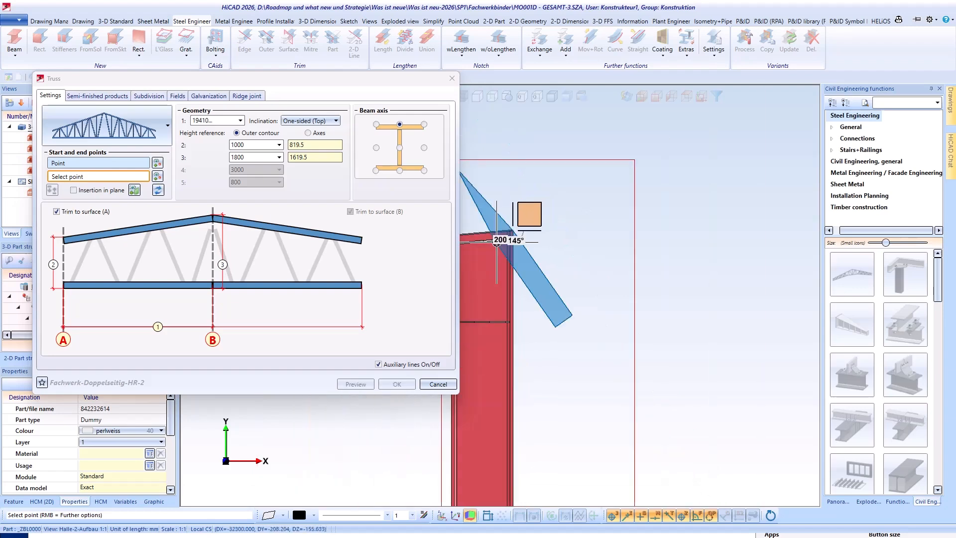
scroll(486, 264, down, 2)
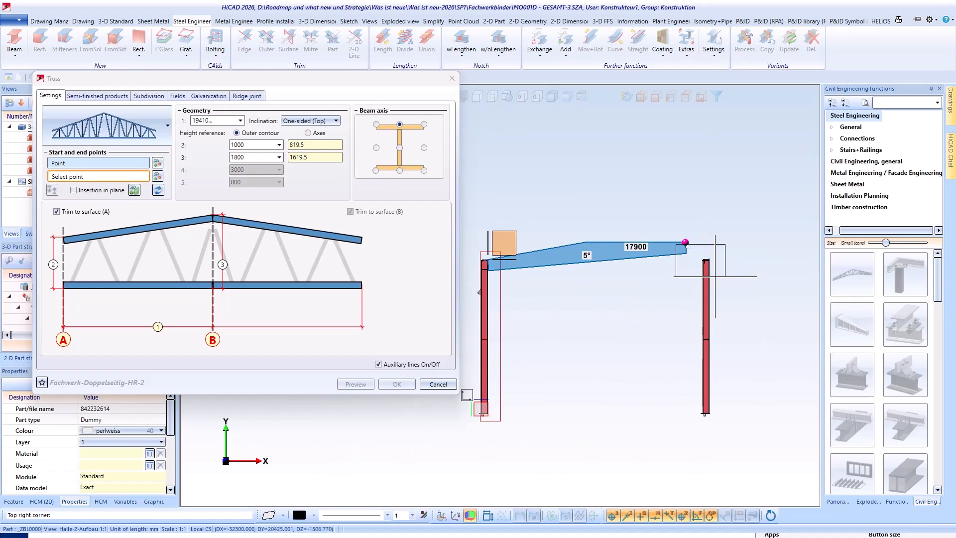
scroll(560, 277, up, 5)
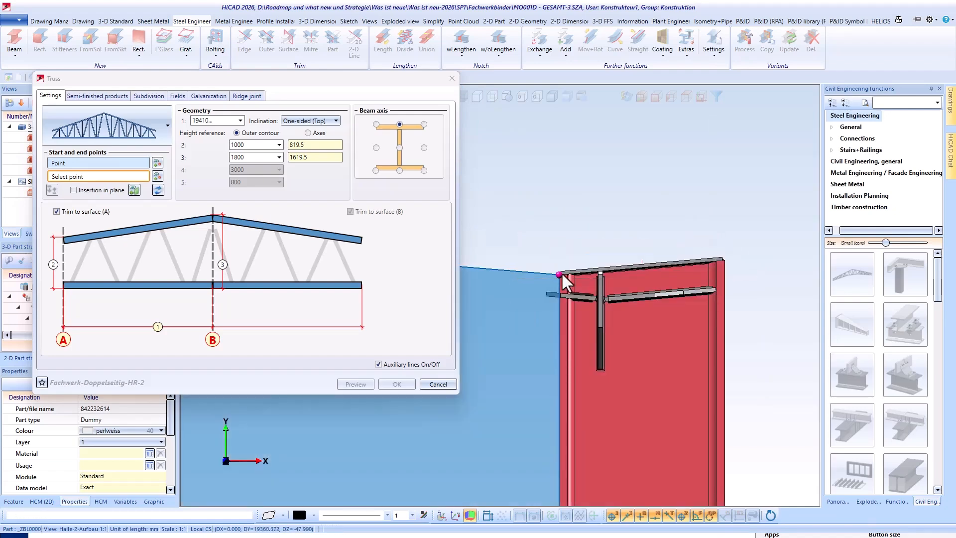
click(572, 253)
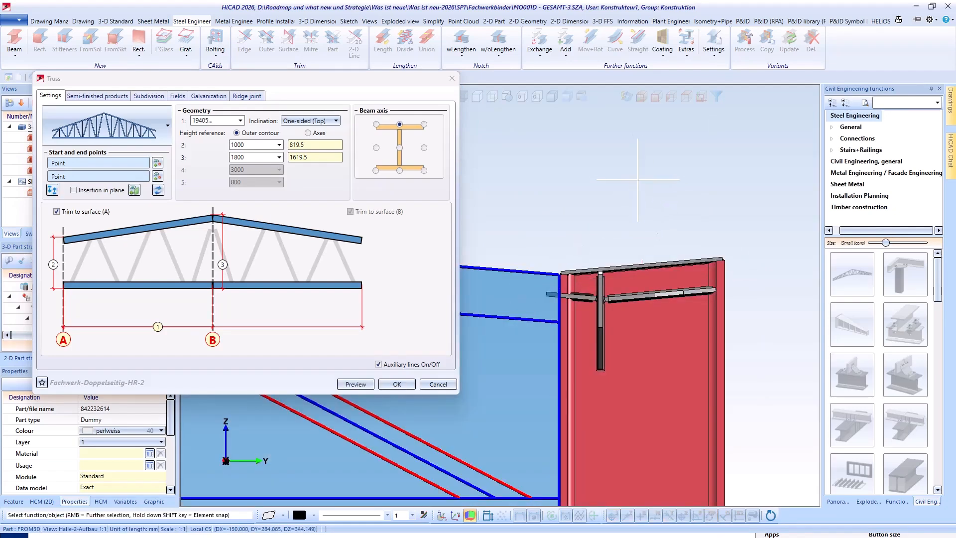
middle_drag(545, 300, 536, 297)
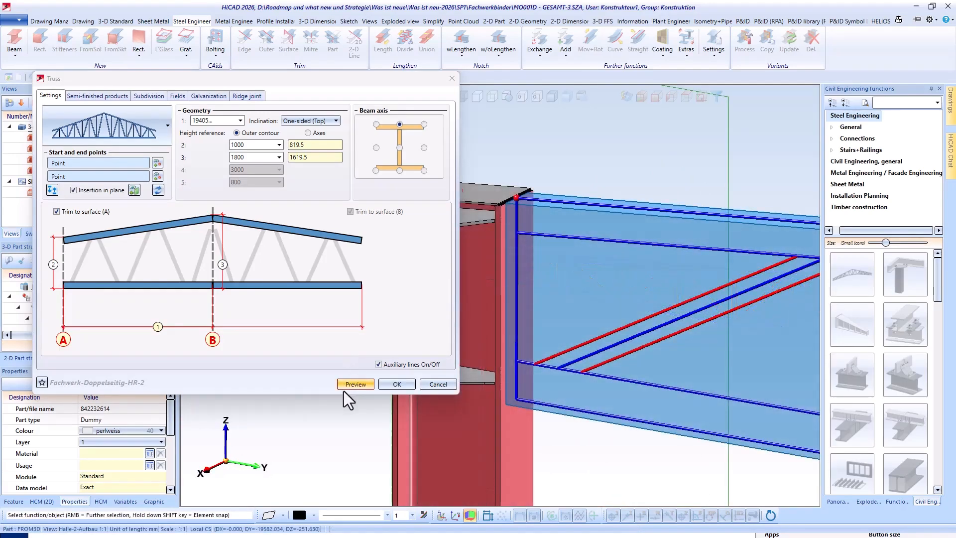
click(345, 388)
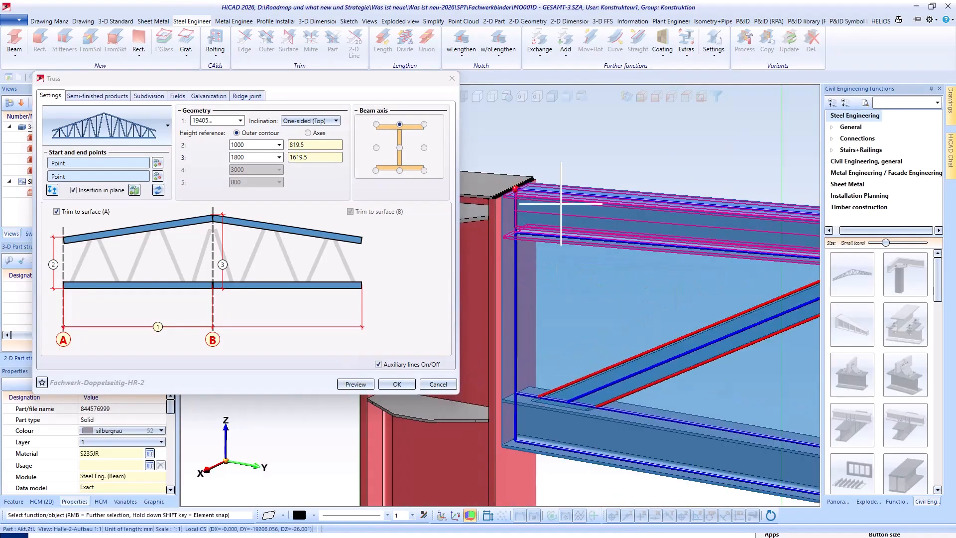
- Try Axes as the height reference, return to Outer contour, and select the value of dimension 3
click(306, 133)
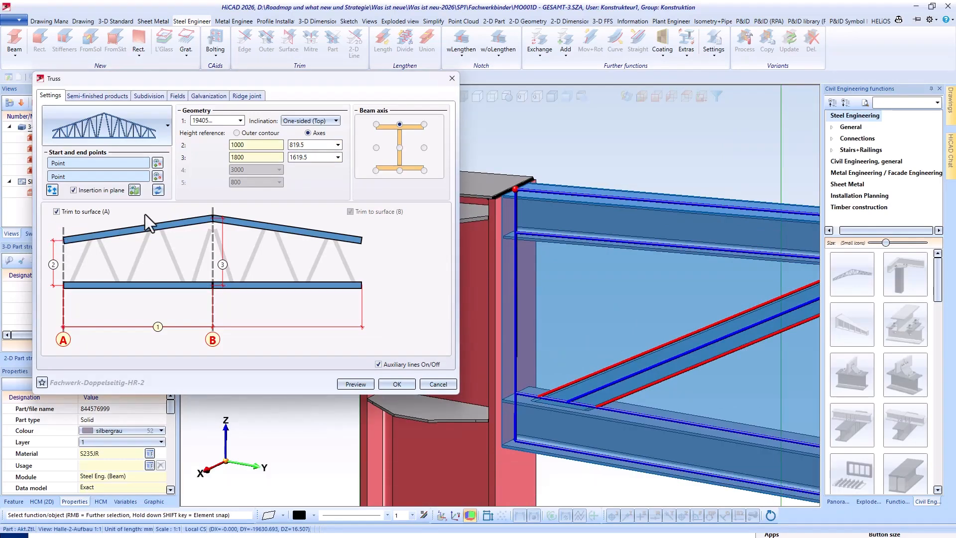
click(237, 133)
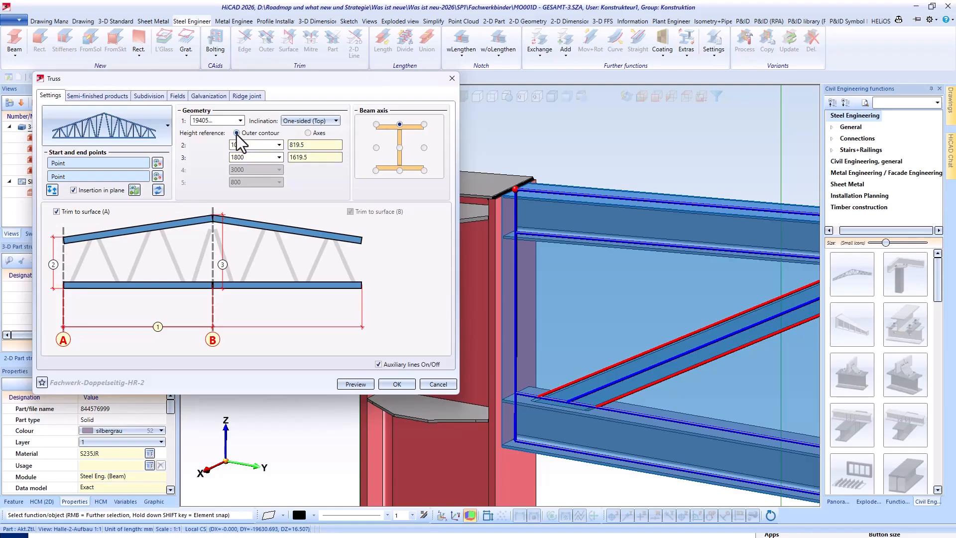
click(223, 265)
- Look through the semi-finished product catalogue for the upper chord without choosing another profile
click(97, 96)
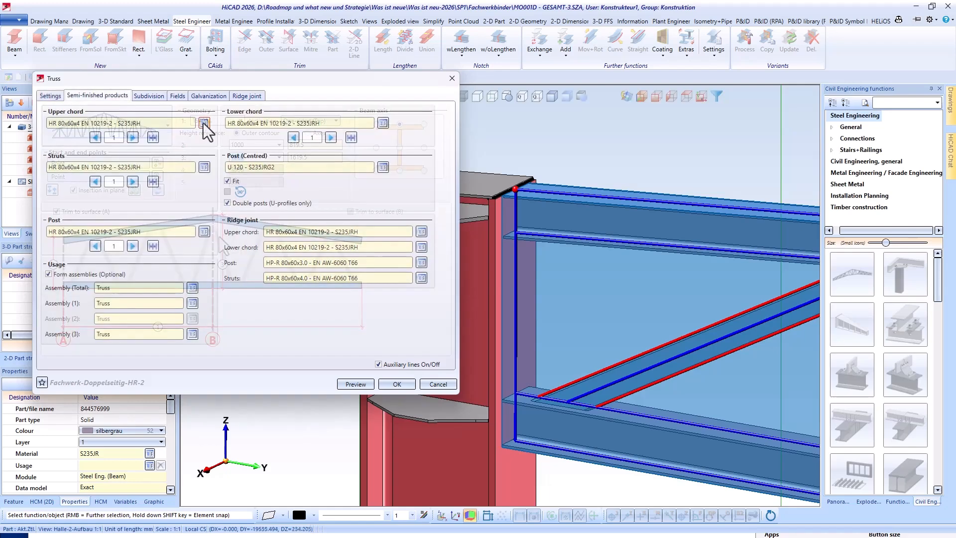
click(203, 123)
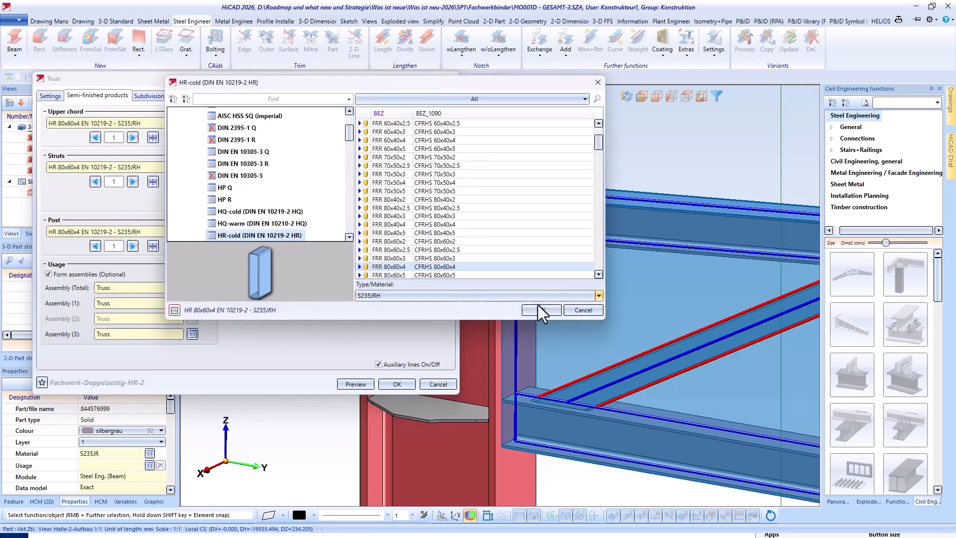
click(575, 309)
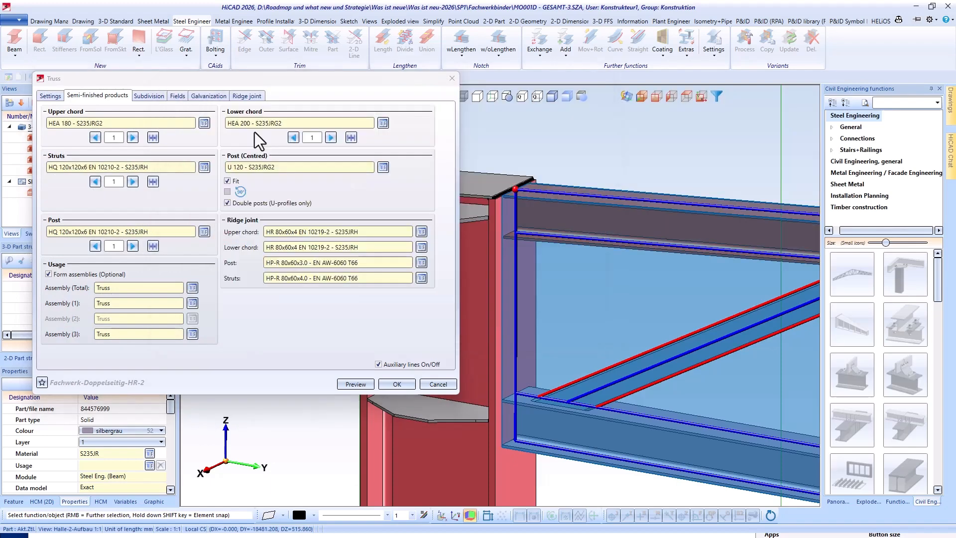
- Go through the profiles assigned to the individual struts, up to strut 5
click(135, 182)
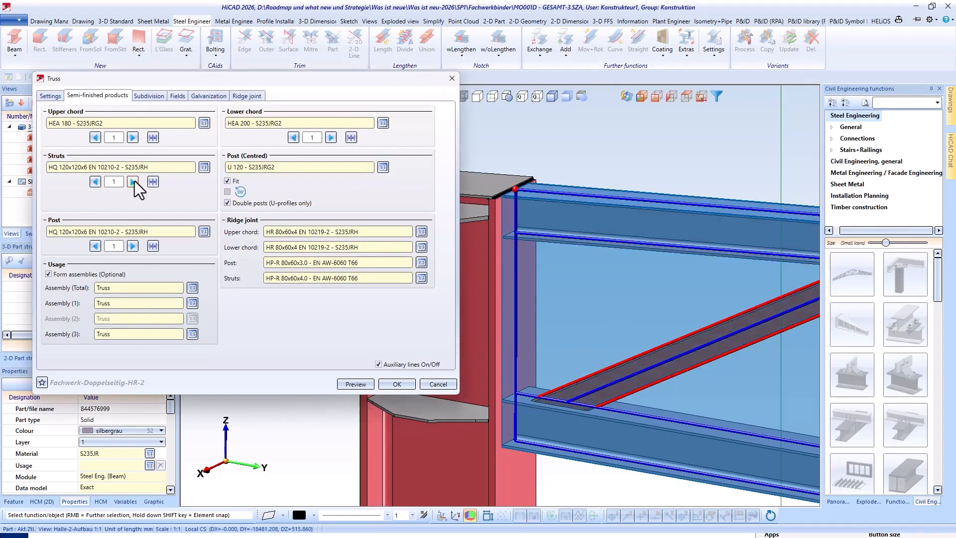
click(132, 182)
click(132, 182)
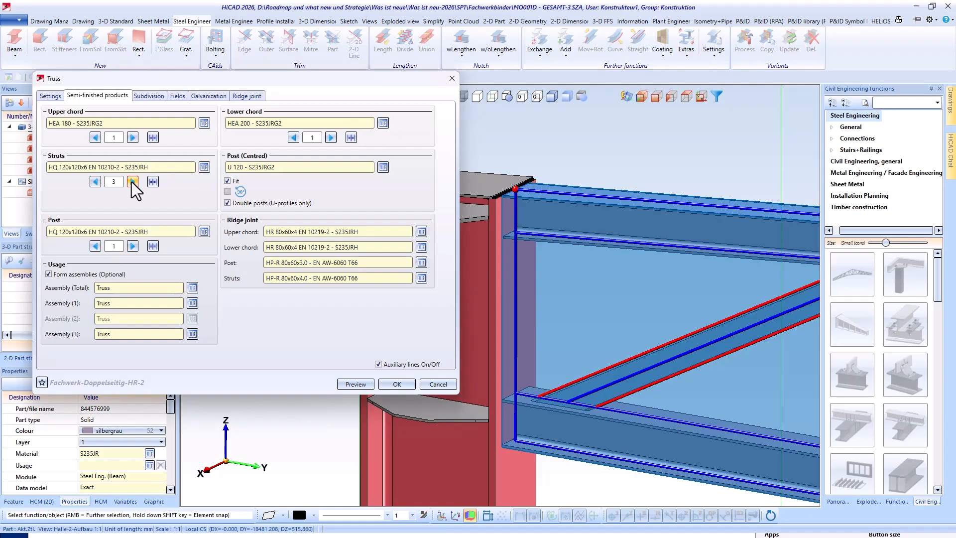
click(132, 182)
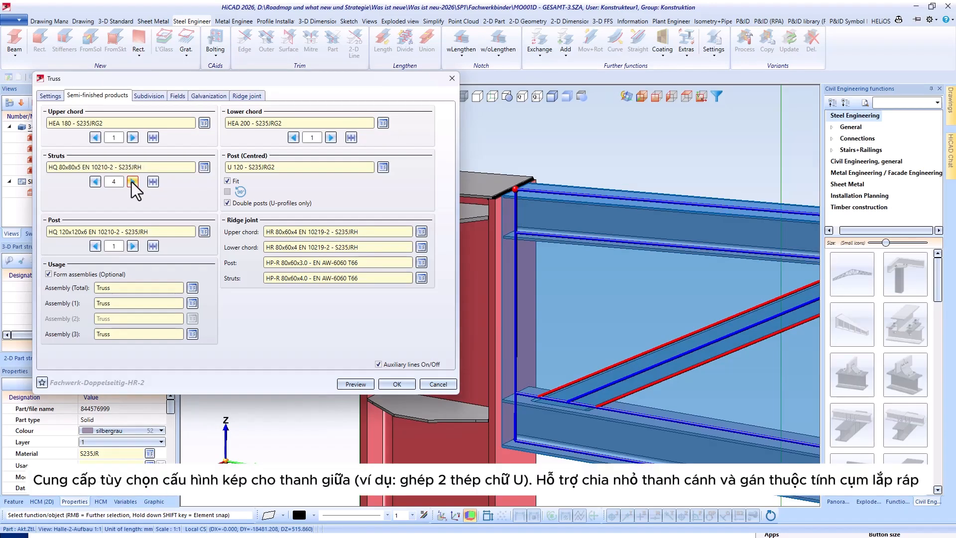
click(133, 182)
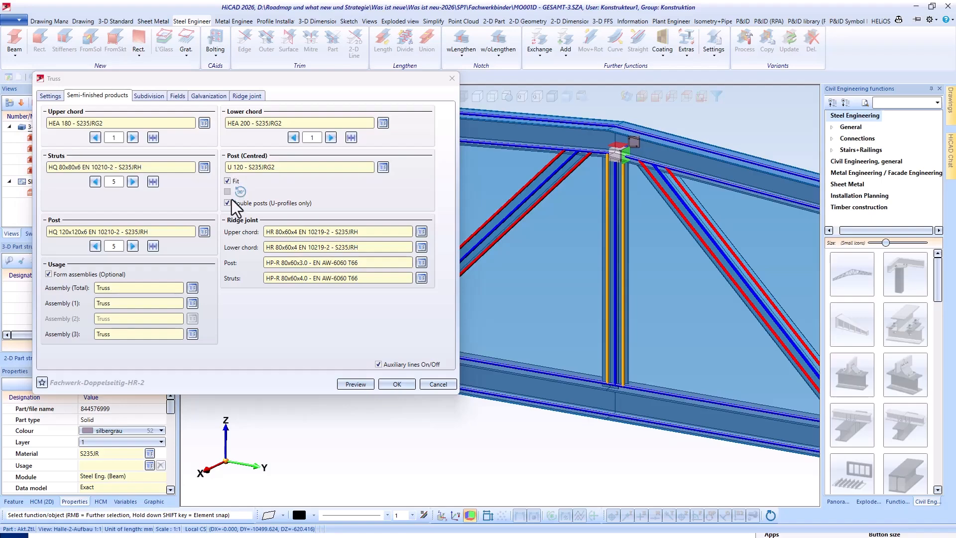
- Try turning off the optional forming of assemblies and turn it back on
click(48, 274)
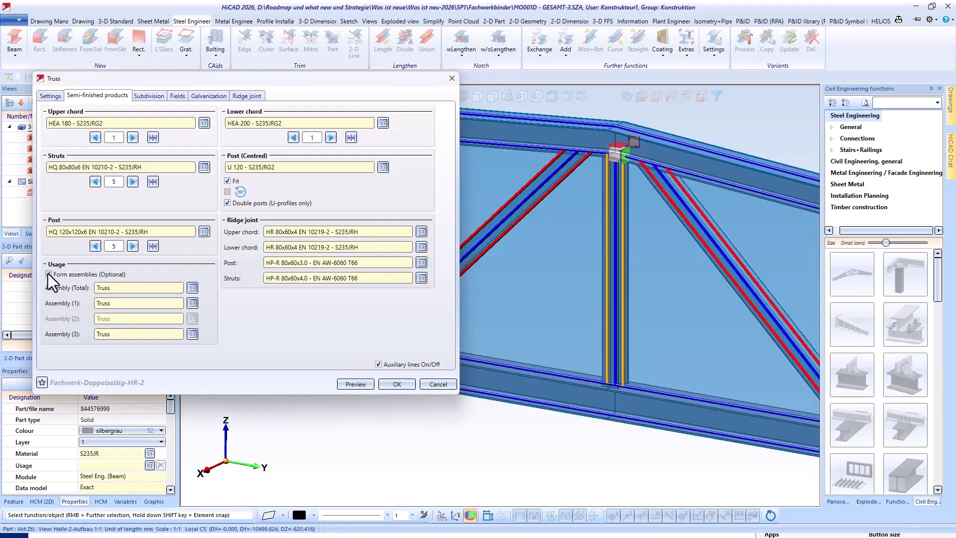
click(48, 274)
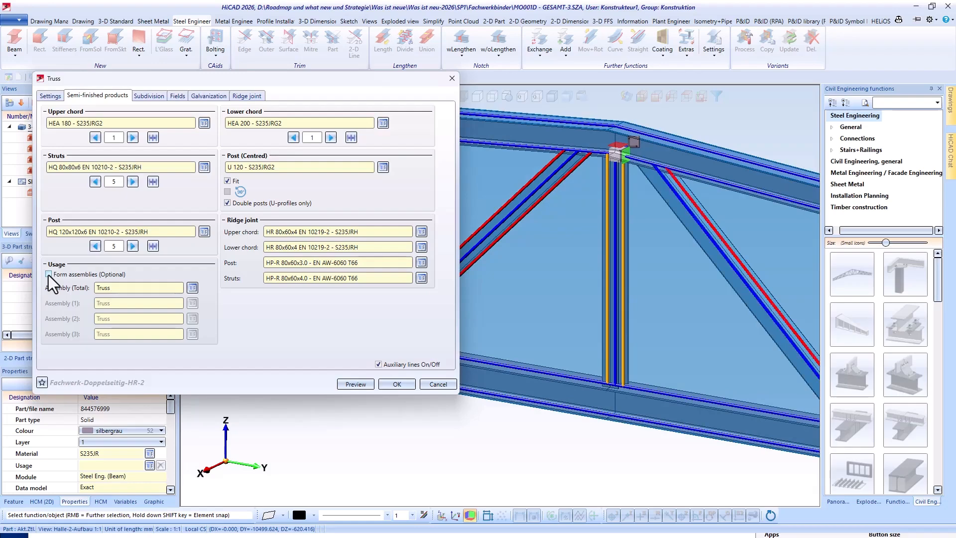
click(49, 275)
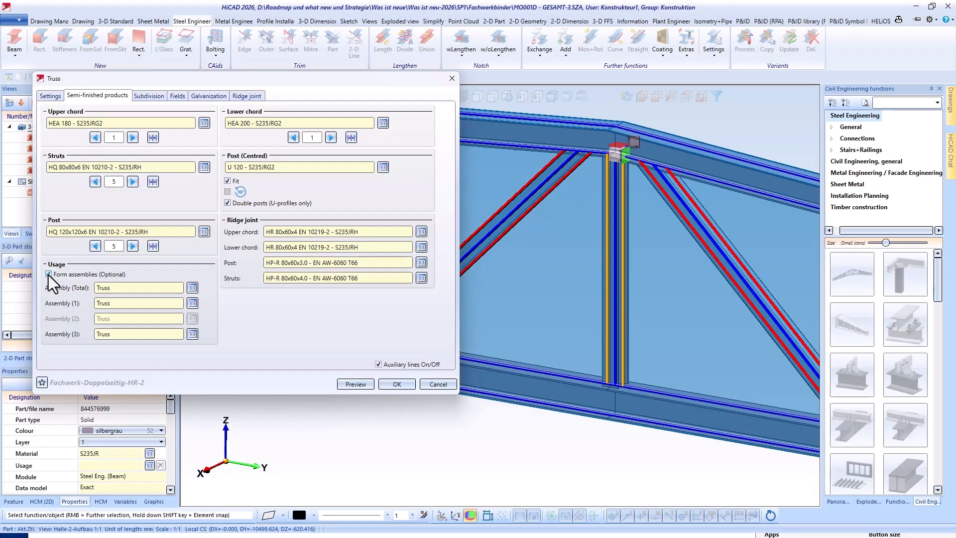
- Switch the upper chord's subdivision method to Individual
click(151, 95)
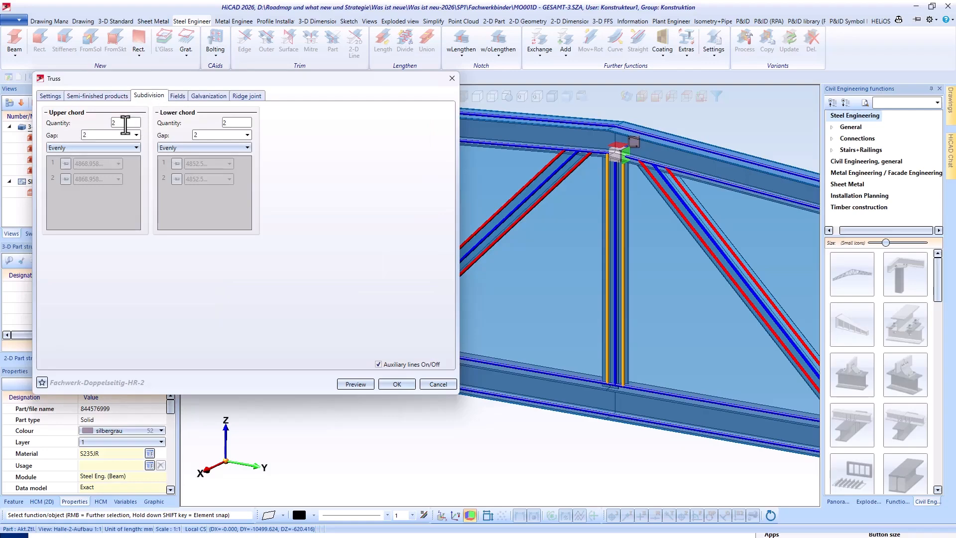
click(95, 151)
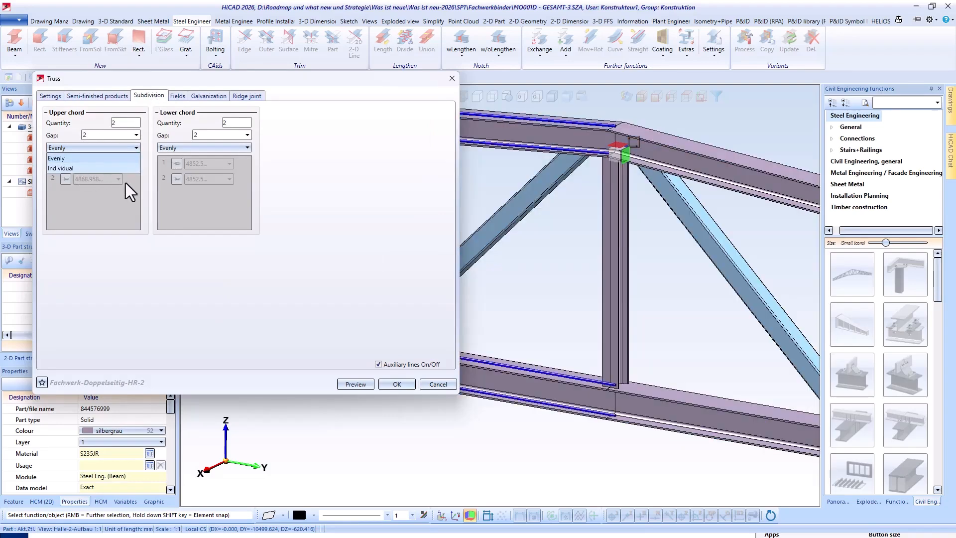
scroll(711, 232, down, 6)
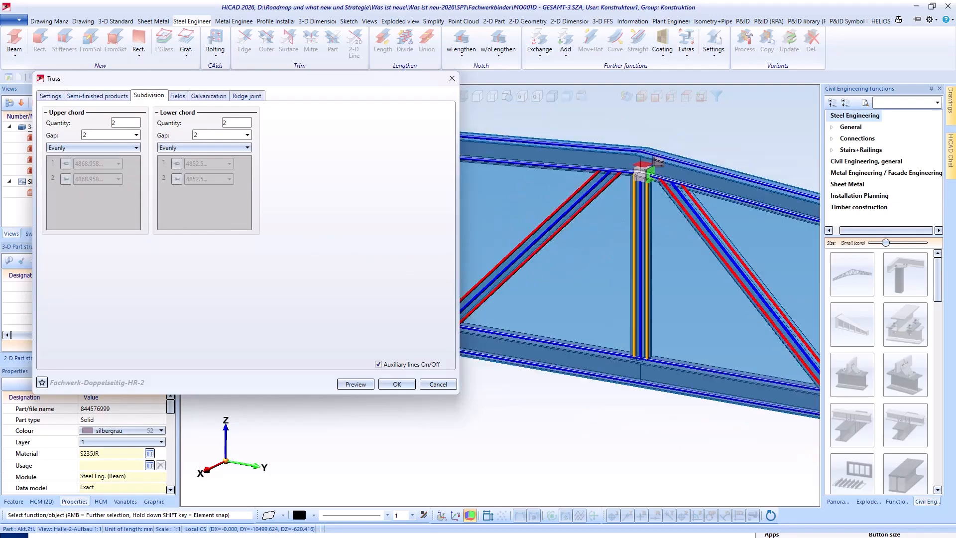
middle_drag(717, 238, 765, 245)
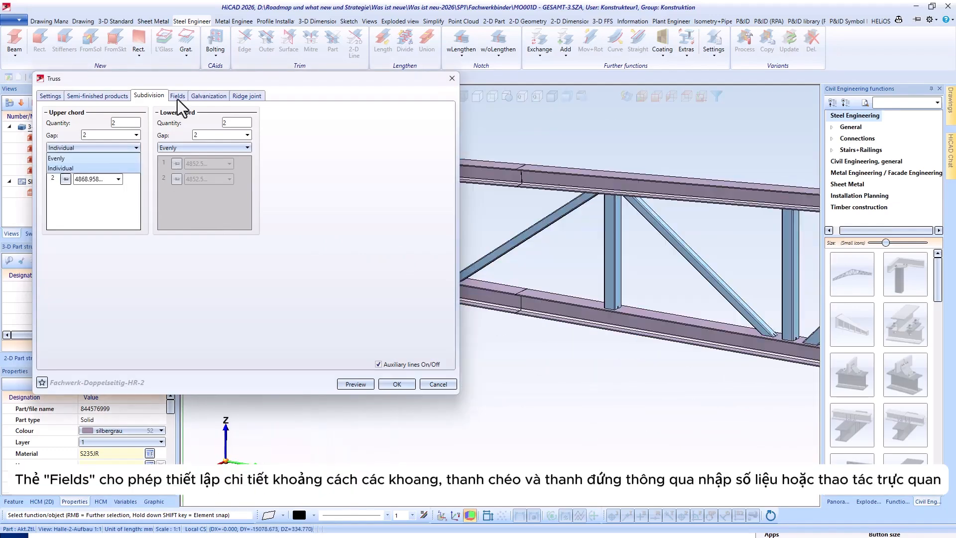
- Open the truss's field settings and examine the struts and posts between the chords in the model
click(178, 95)
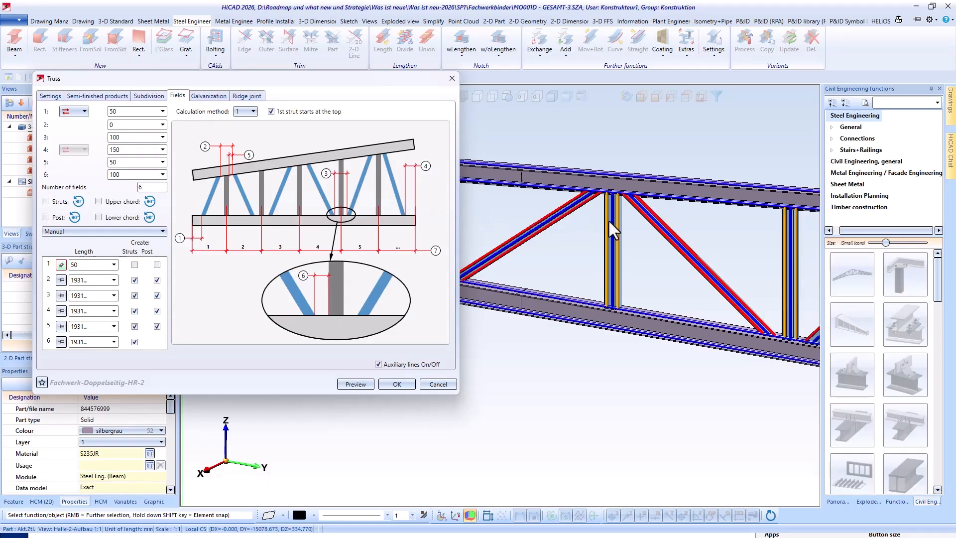
scroll(695, 238, down, 1)
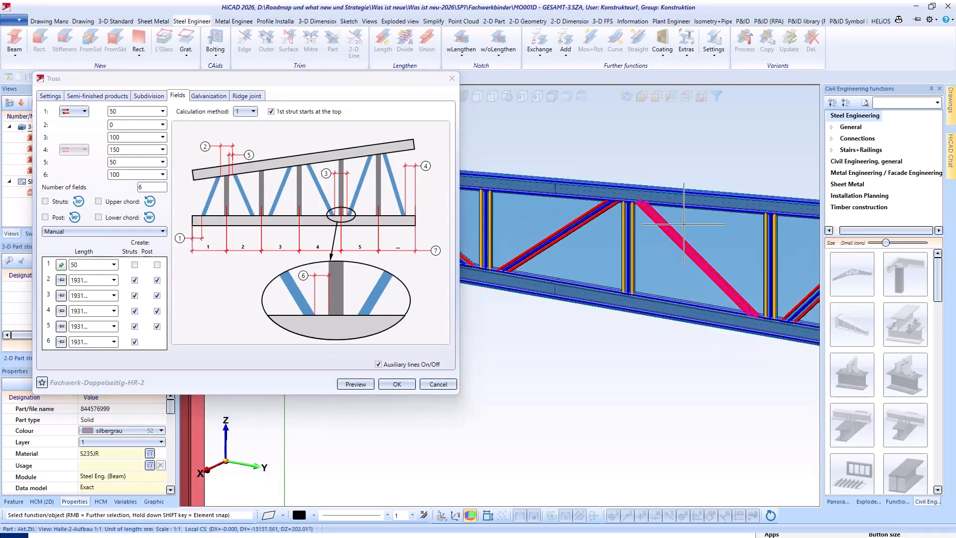
scroll(617, 276, down, 3)
middle_click(621, 278)
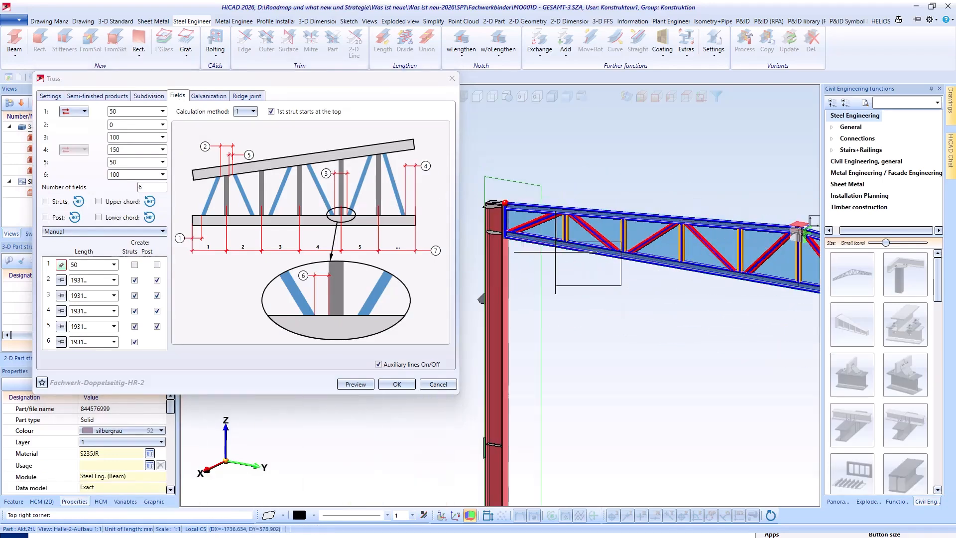
click(497, 196)
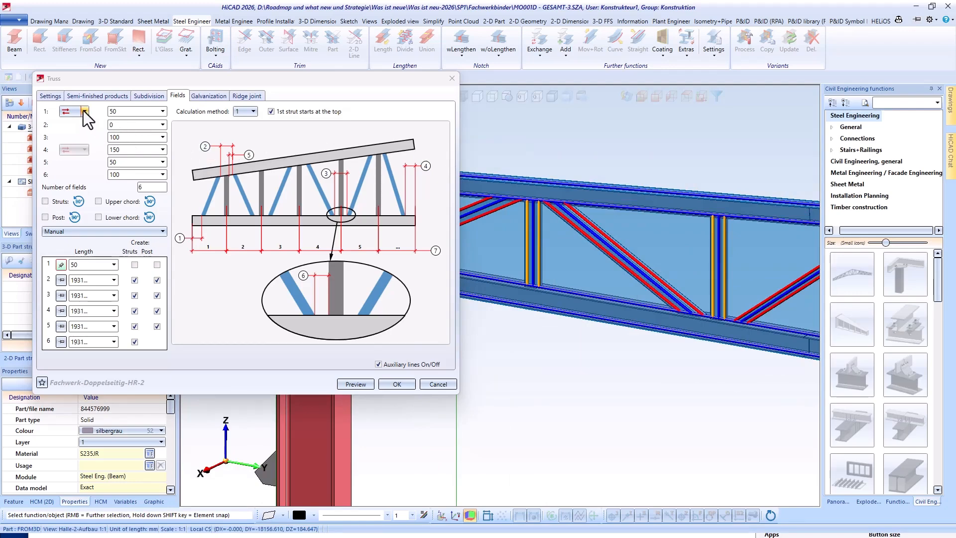
- Try the vertical measuring direction for distance 1 of the first strut and return it to horizontal
click(178, 237)
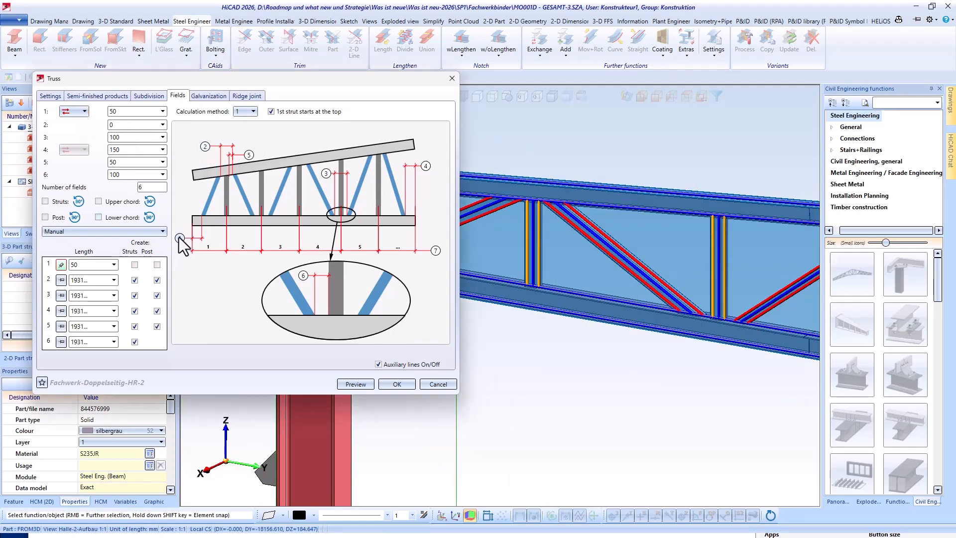
click(86, 111)
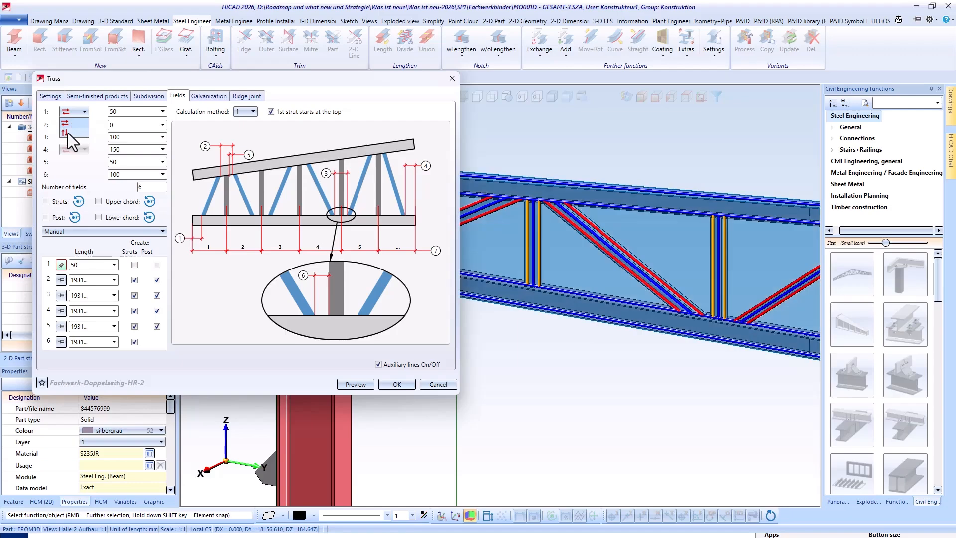
click(67, 133)
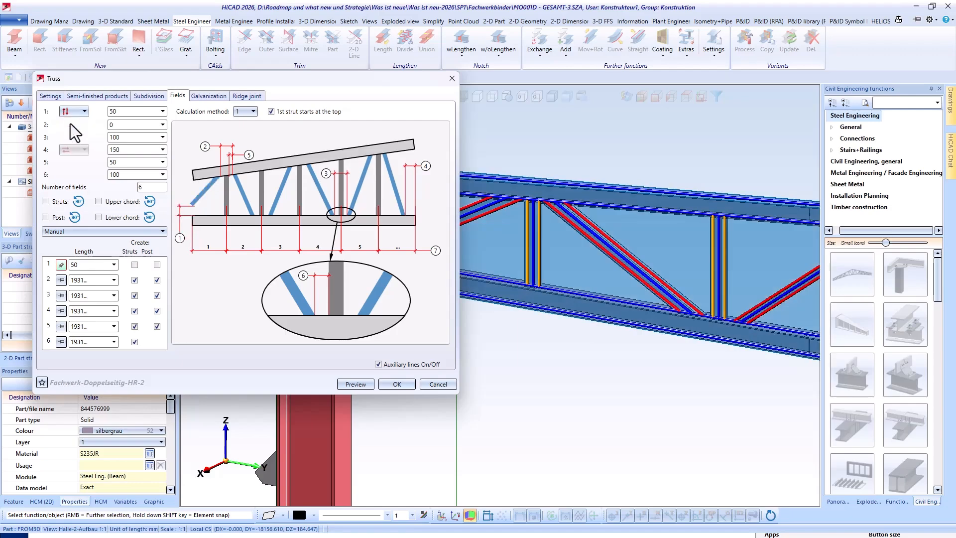
click(73, 112)
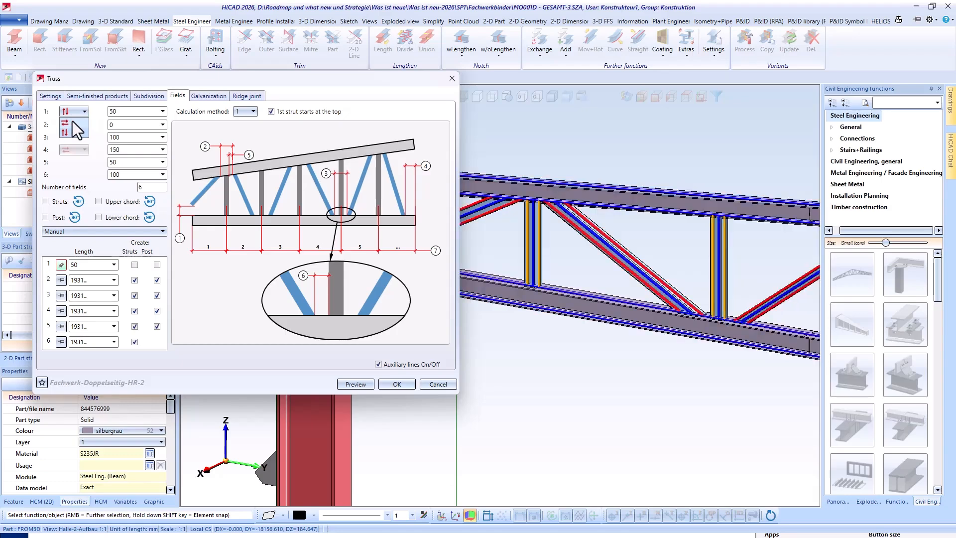
click(214, 132)
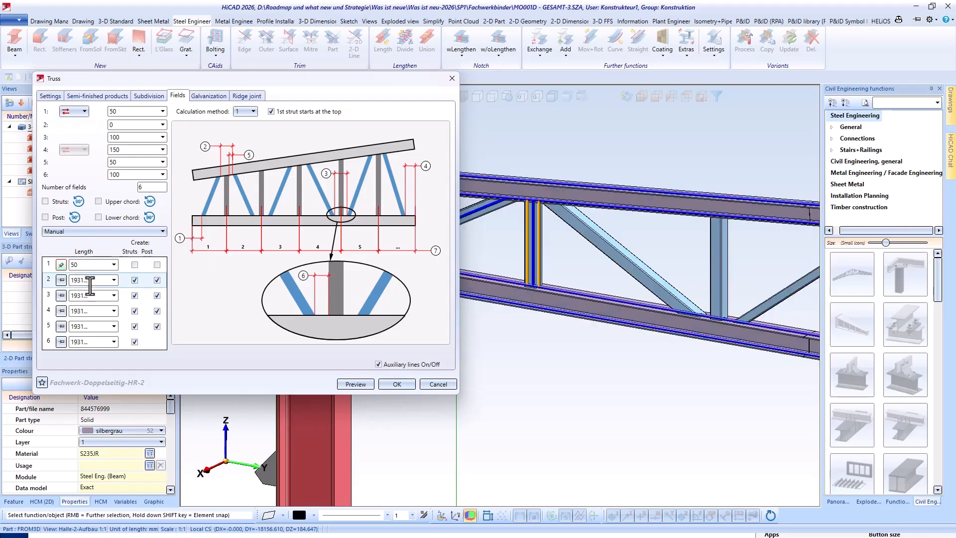
- Examine the length of field 3 and the spacing between struts and post at the lower chord
click(85, 295)
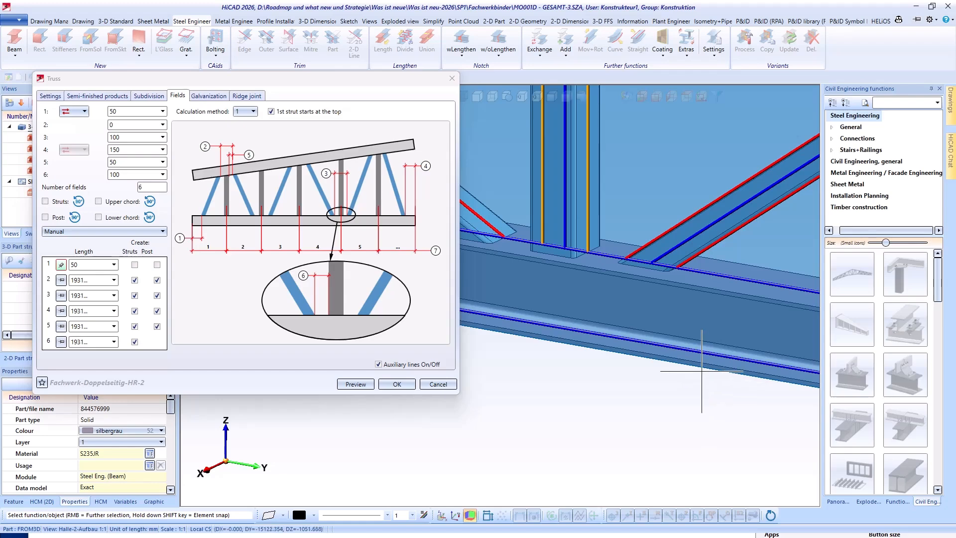
scroll(709, 373, down, 1)
scroll(722, 388, down, 5)
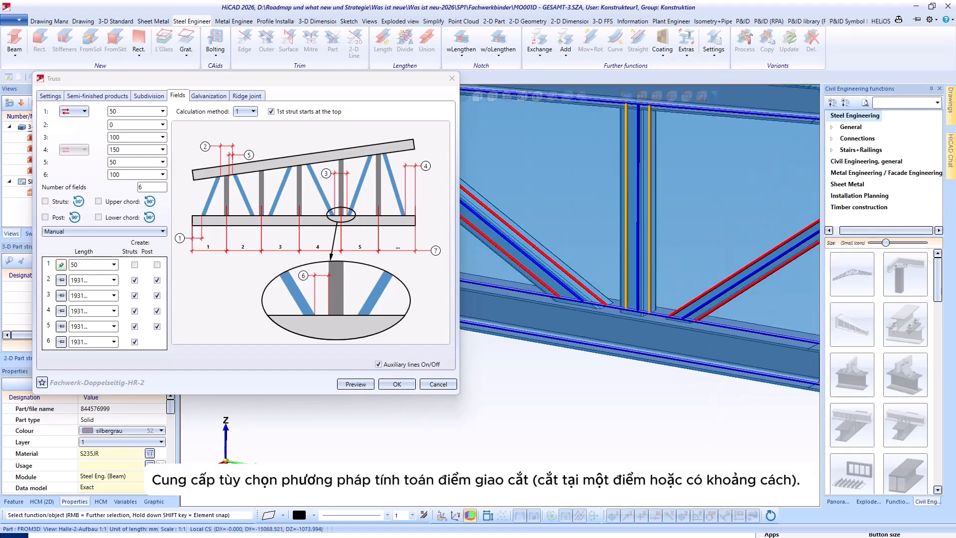
scroll(733, 392, down, 1)
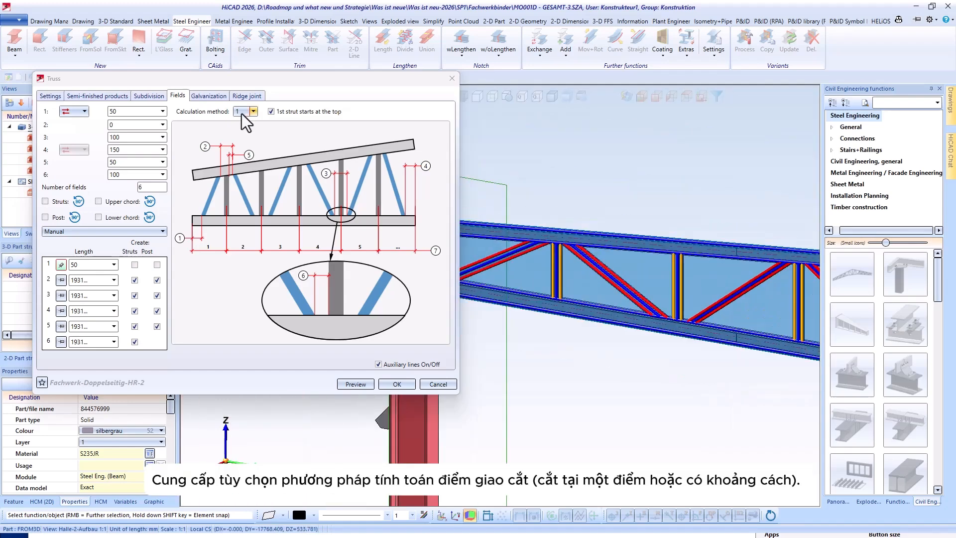
- Try calculation method 2 for the strut intersections and return to method 1
click(252, 112)
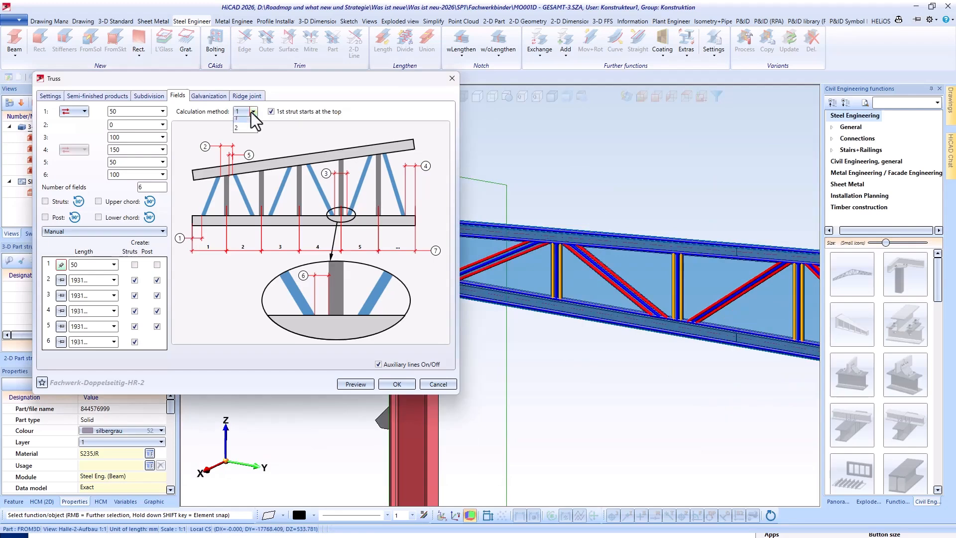
click(237, 132)
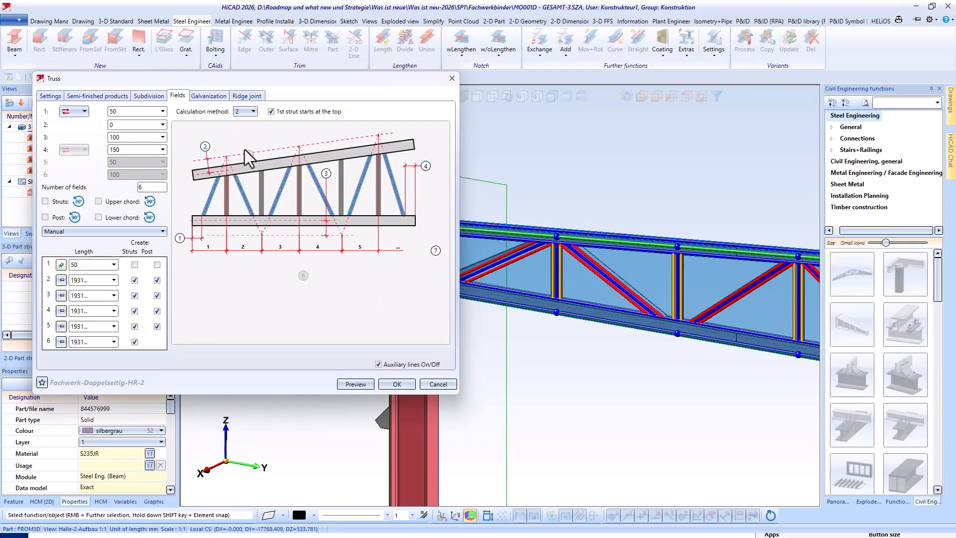
click(237, 110)
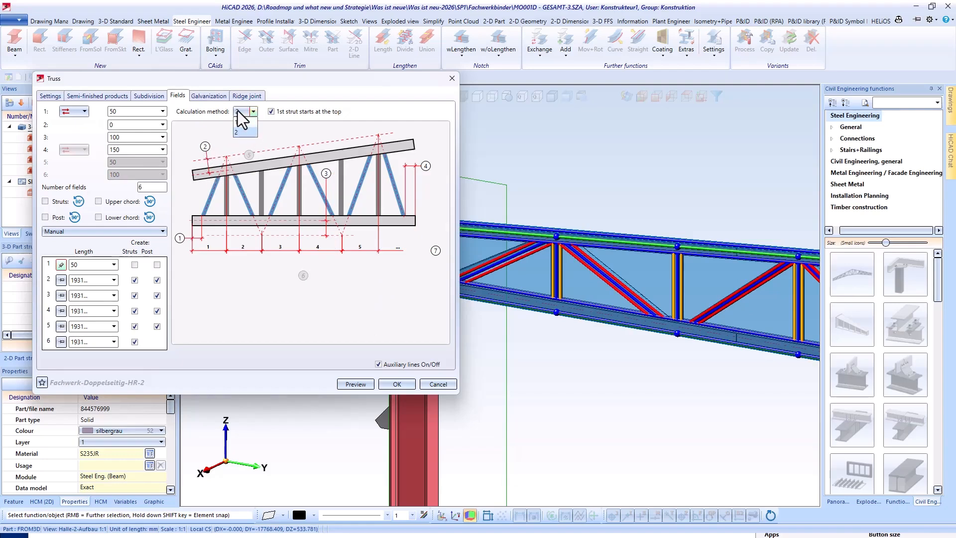
click(235, 121)
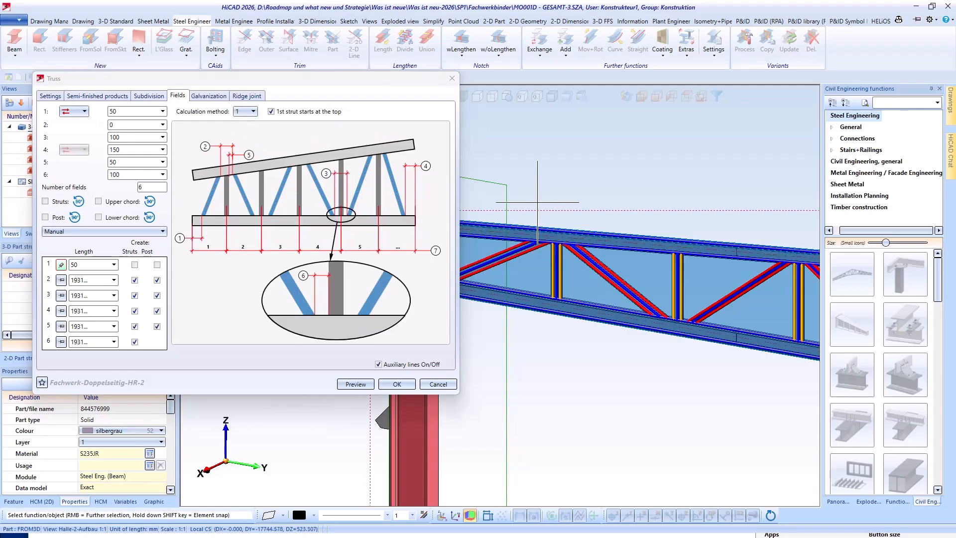
- Open the truss's galvanization settings and examine the opening at the foot of a post in the model
click(201, 97)
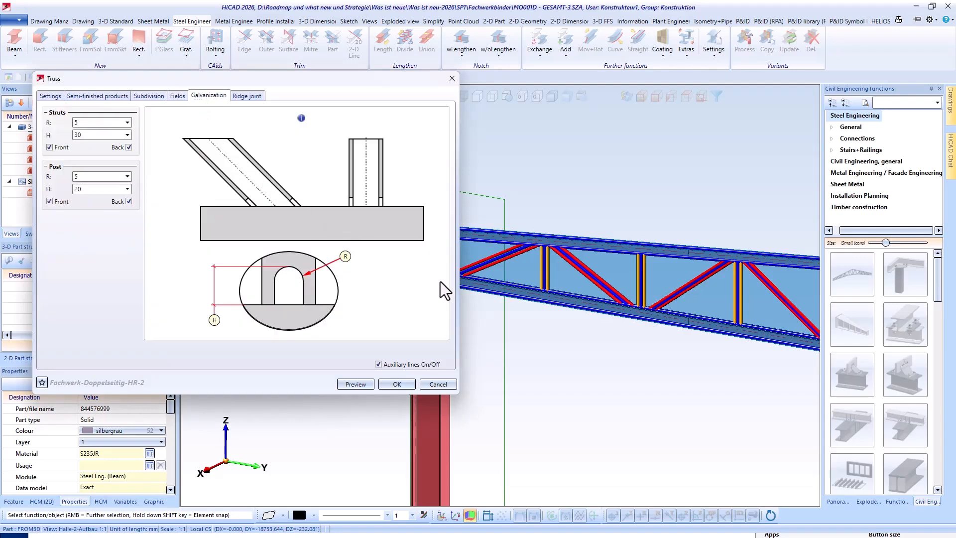
scroll(546, 284, up, 5)
scroll(547, 284, up, 5)
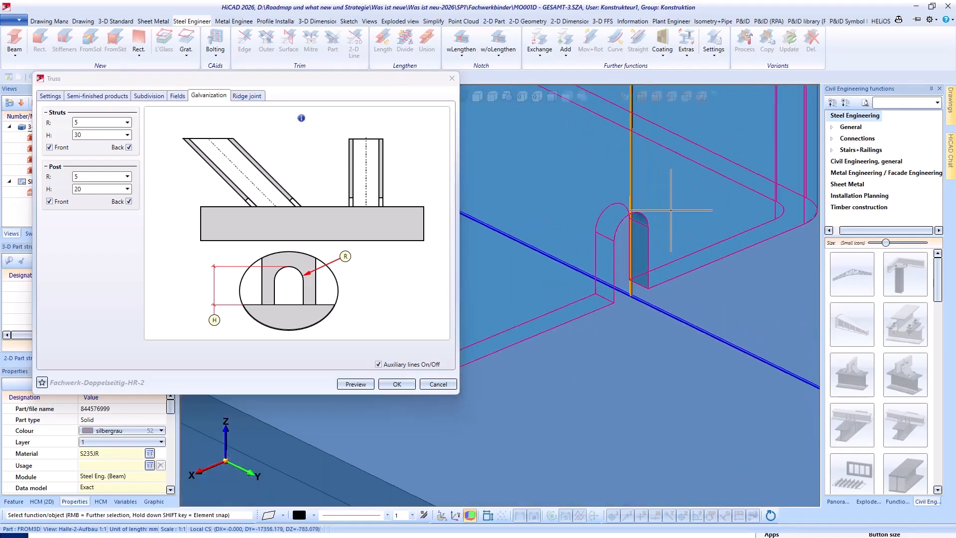
scroll(576, 202, down, 5)
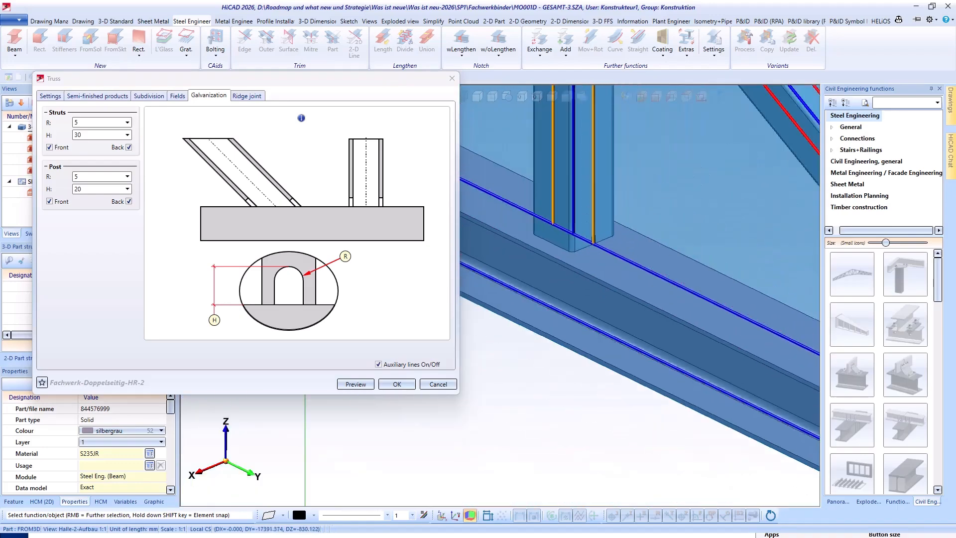
scroll(576, 202, down, 5)
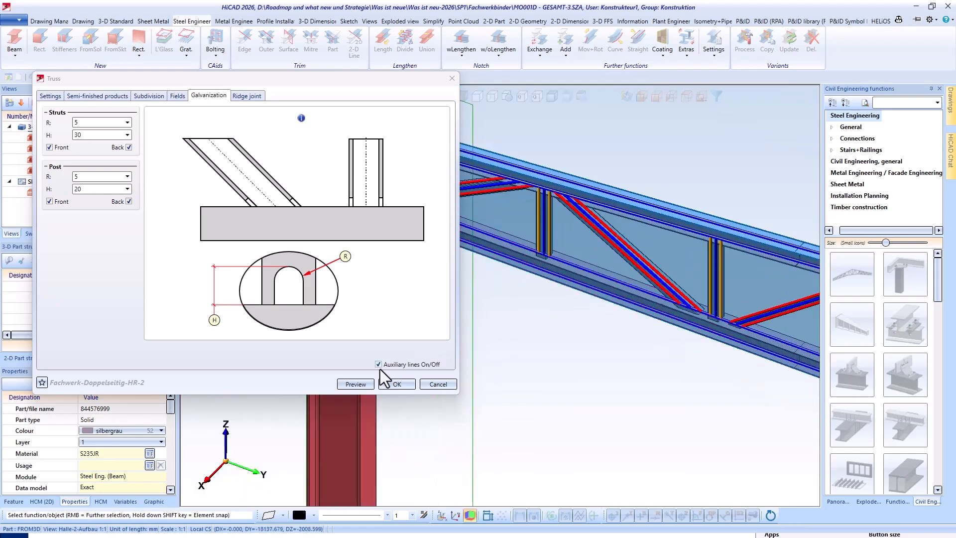
- Turn off the truss's auxiliary lines and confirm the truss
click(378, 364)
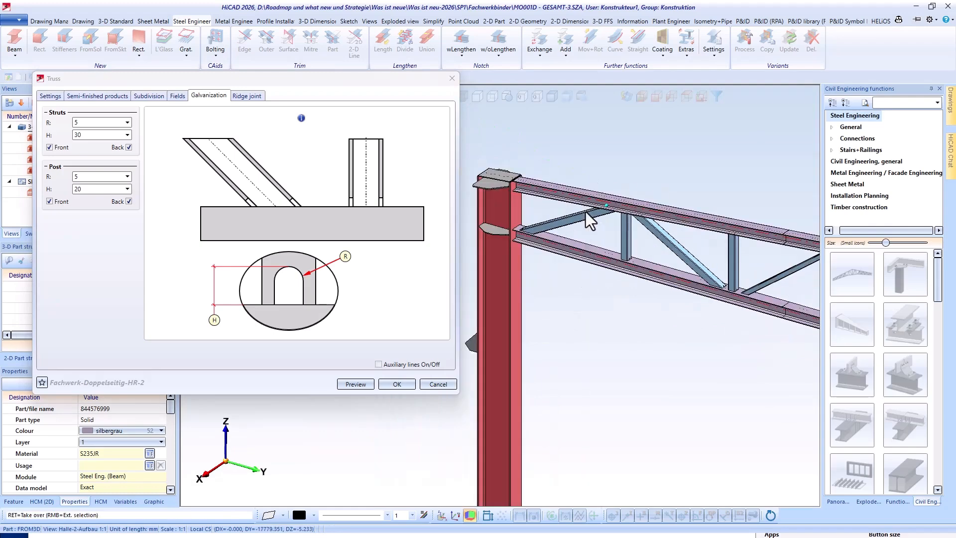
click(397, 384)
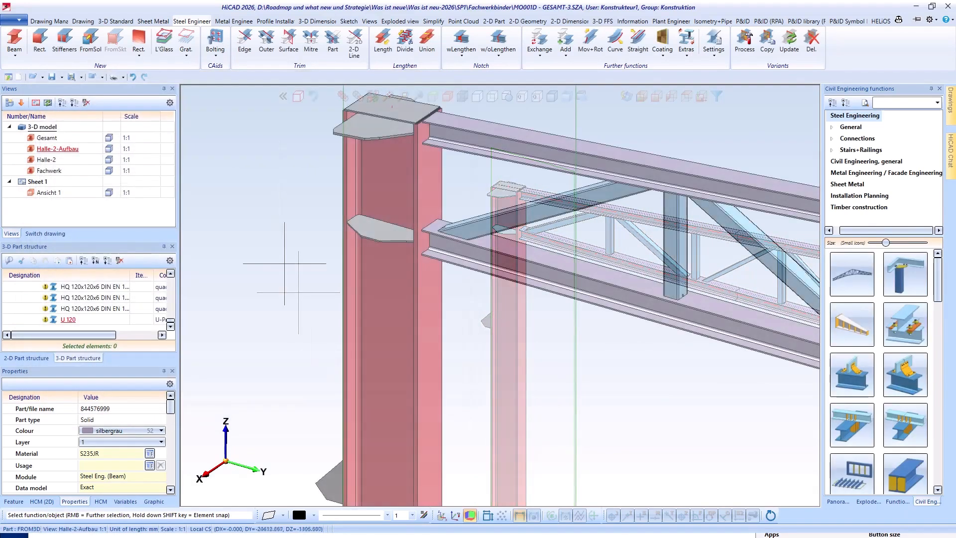
- Connect the end of the upper chord to the column flange with a front plate connection (2330) using a BI 15 plate
scroll(298, 284, down, 1)
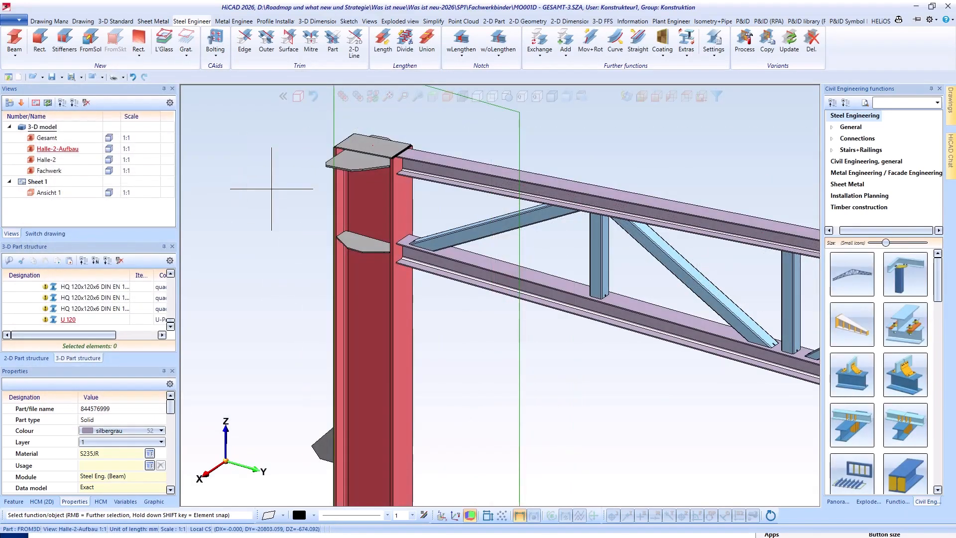
scroll(899, 488, down, 6)
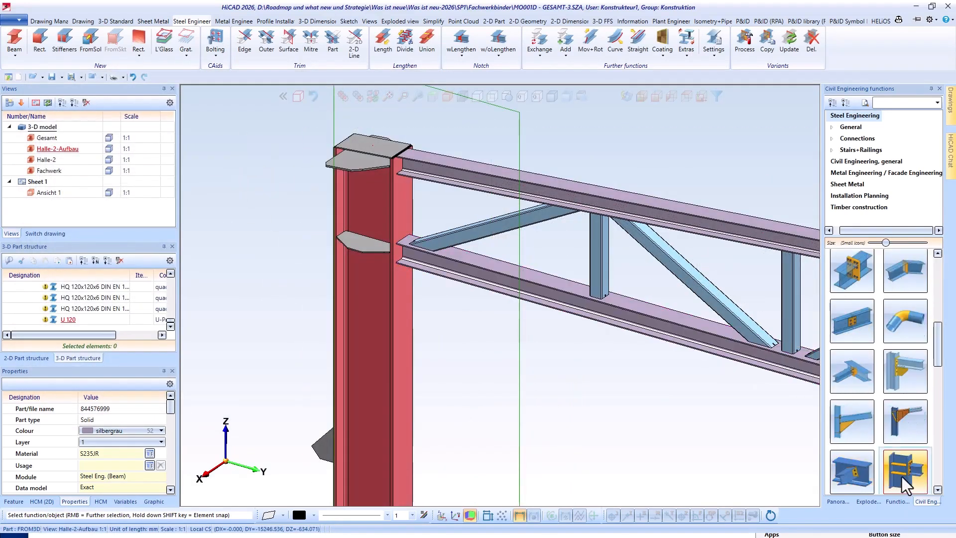
click(904, 473)
scroll(403, 150, up, 4)
click(414, 204)
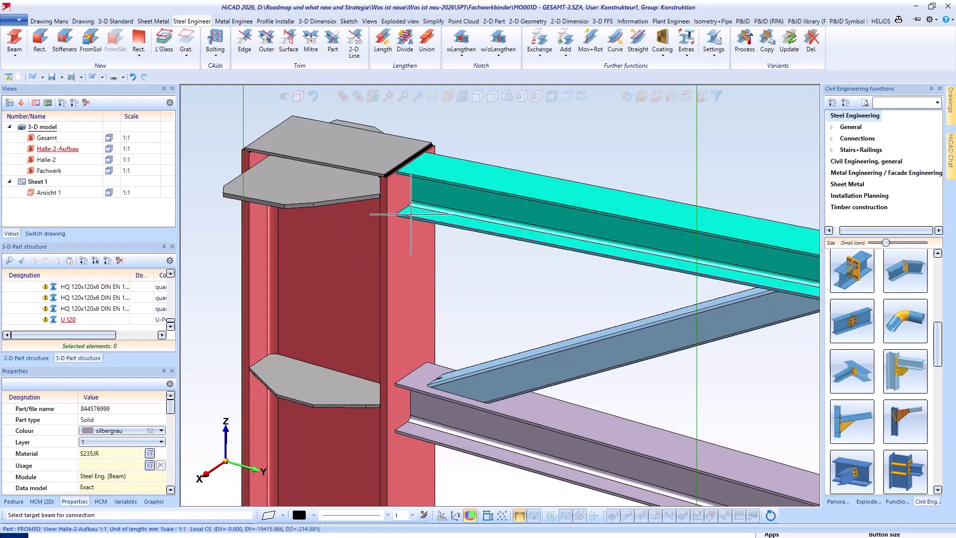
click(390, 240)
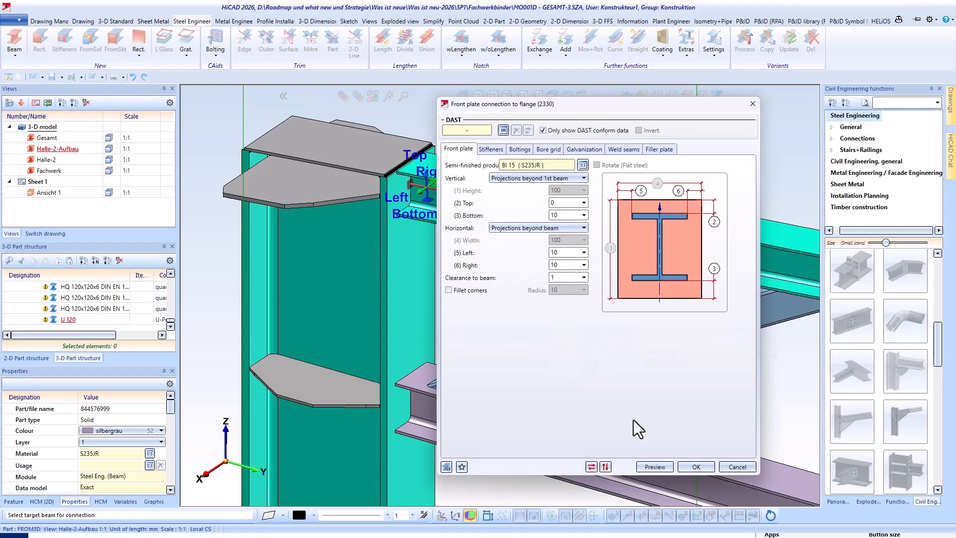
click(695, 466)
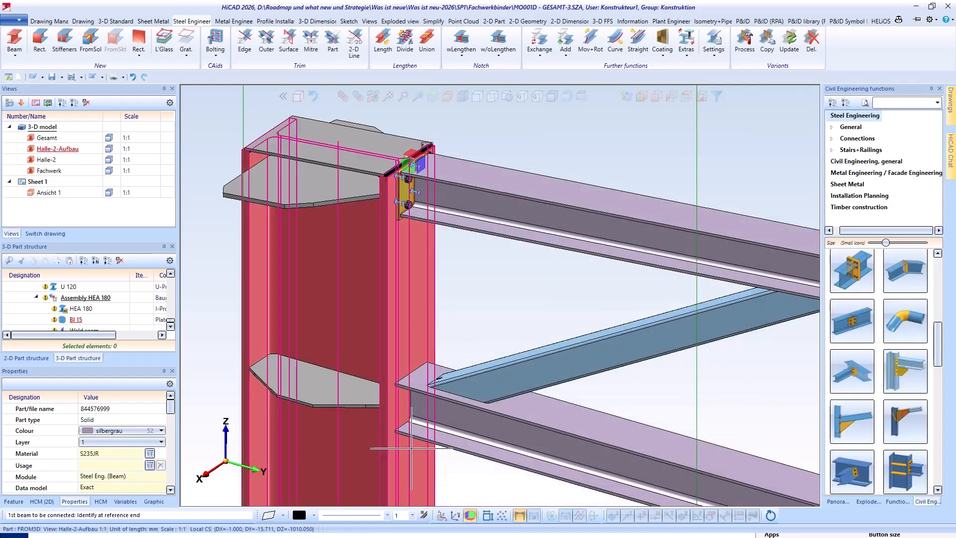
- Connect the lower chord to the column flange with a front plate connection (2330) using the IH-Endplatte-Konsole preset
scroll(412, 450, up, 5)
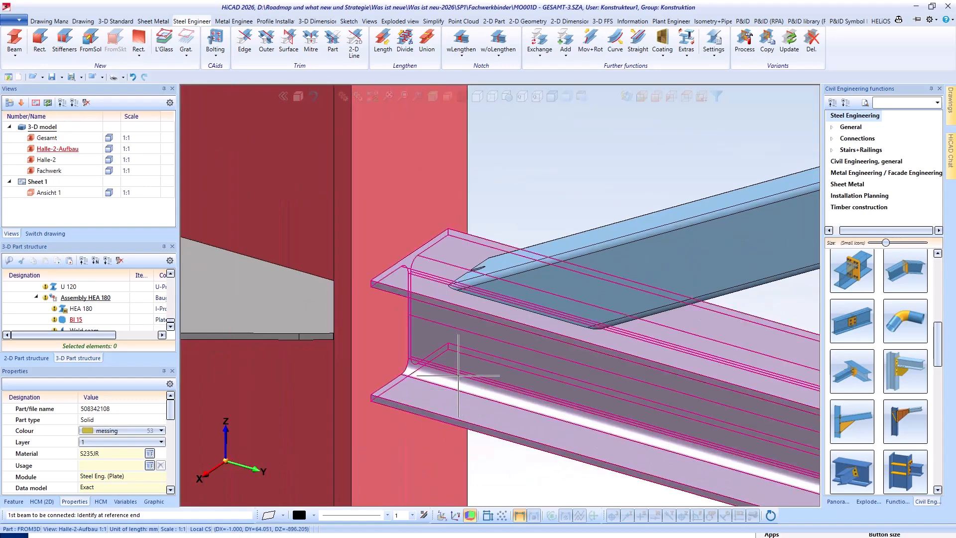
click(452, 352)
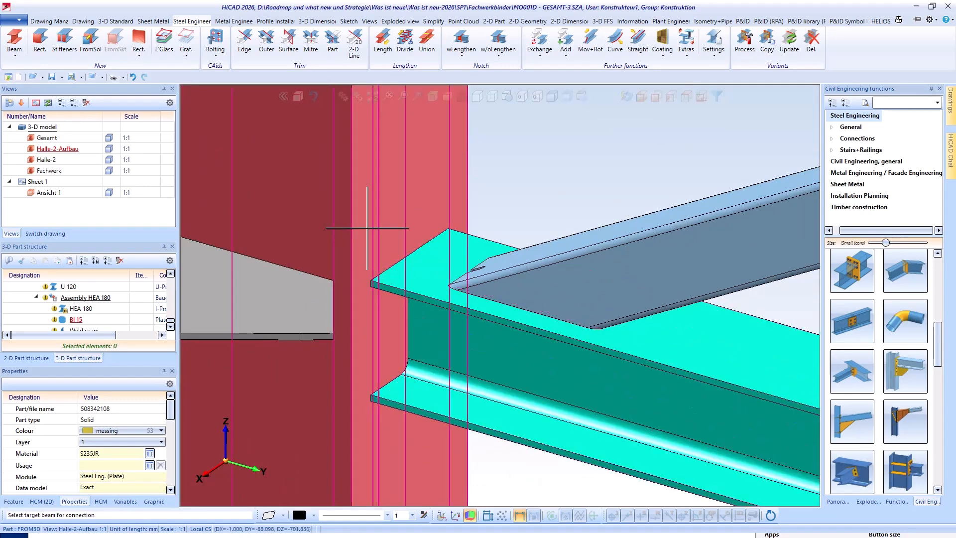
click(369, 232)
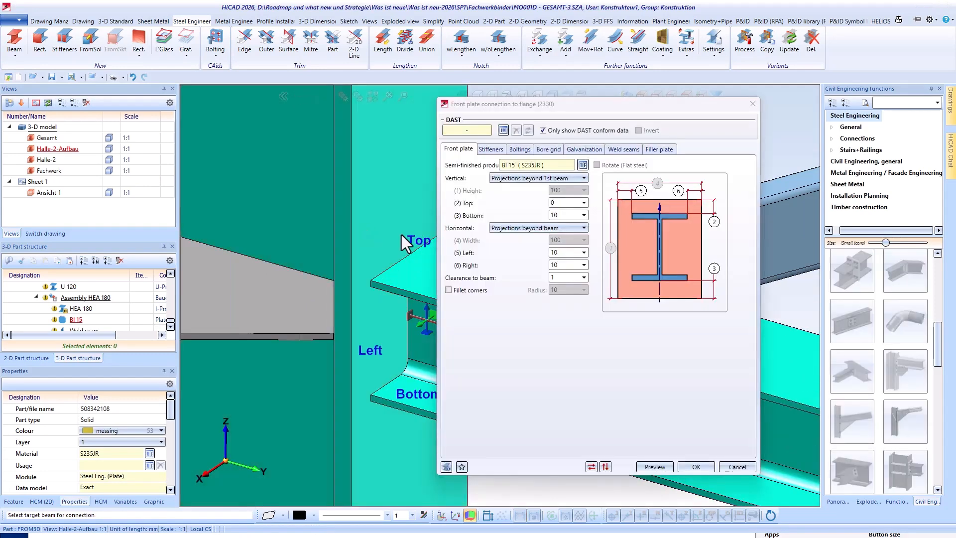
click(551, 150)
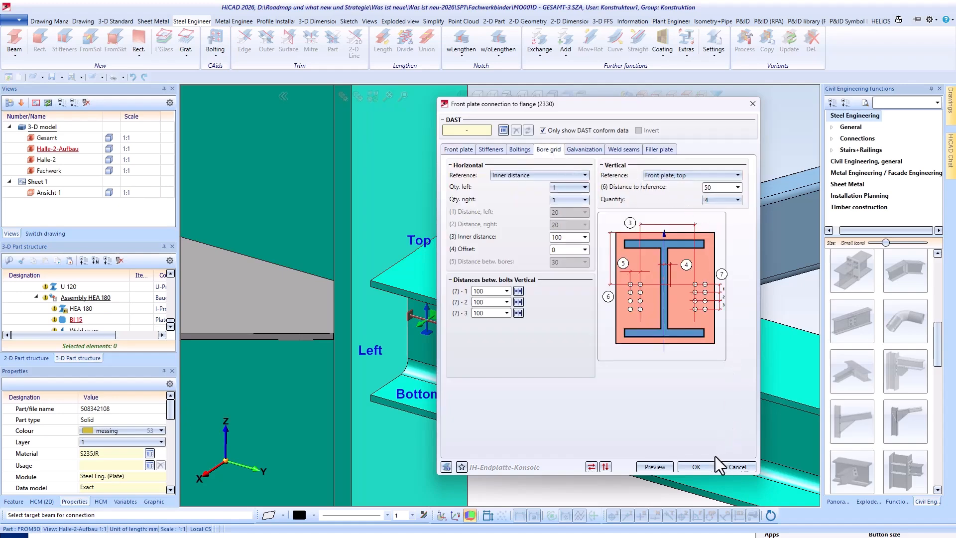
click(696, 466)
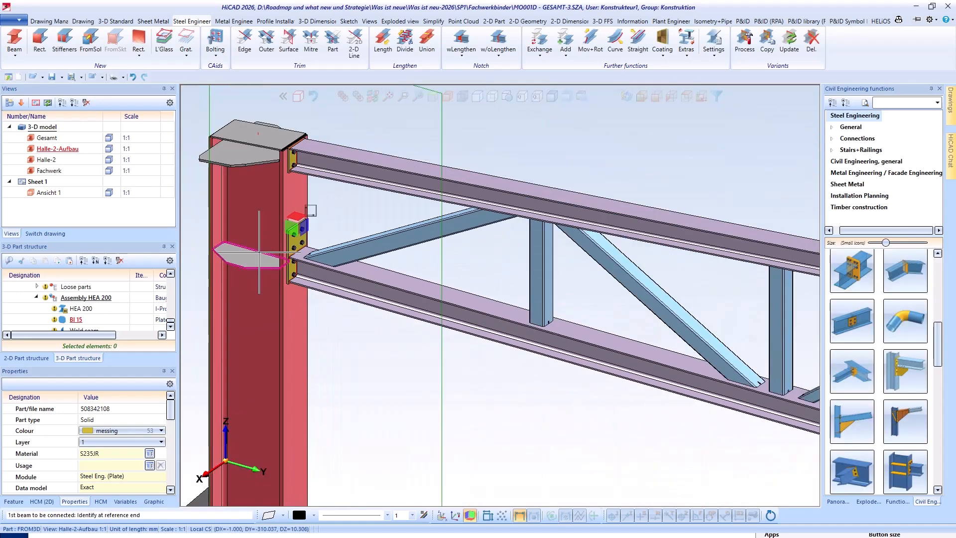
- Join the two upper chord segments with a two-plate mitre-cut purlin joint (2201) using BI 15 plates
scroll(271, 280, down, 1)
scroll(533, 390, up, 1)
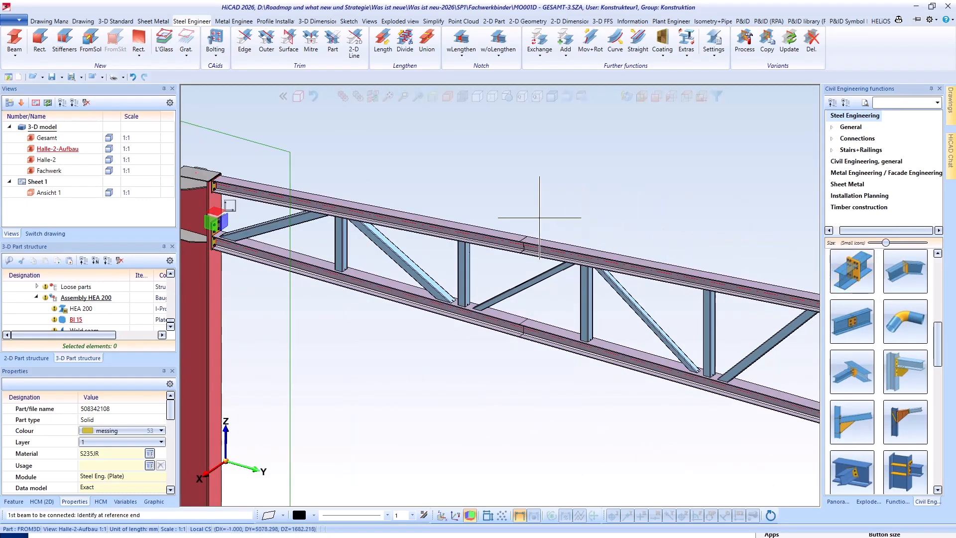
click(493, 240)
click(541, 249)
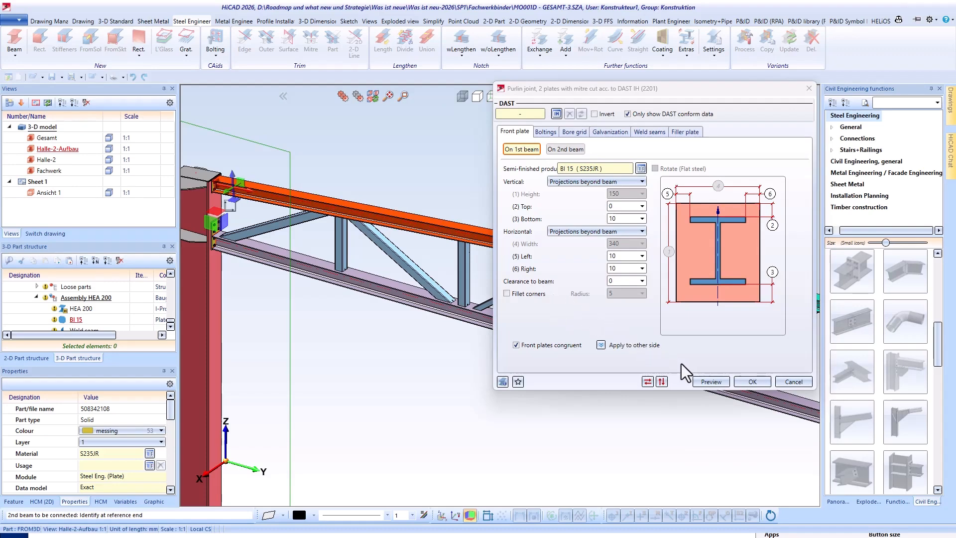
click(752, 381)
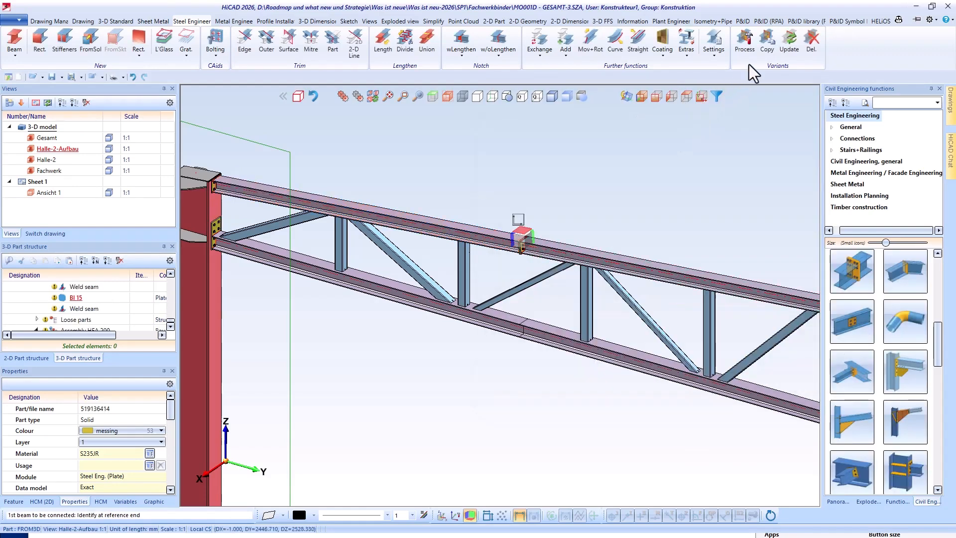
- Copy the upper chord's mitre-cut purlin joint to the remaining chord joints, including the lower chord segments and the ridge
click(769, 48)
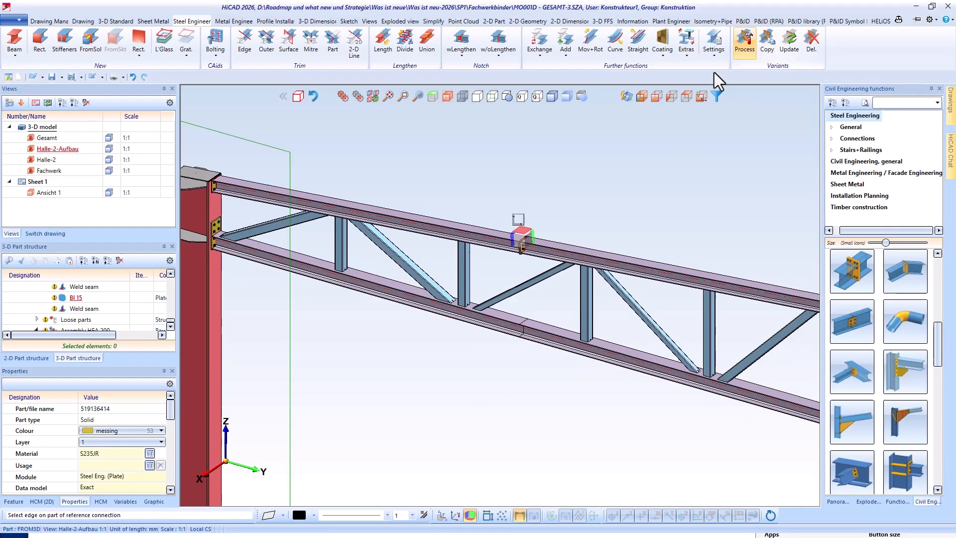
click(521, 249)
click(497, 327)
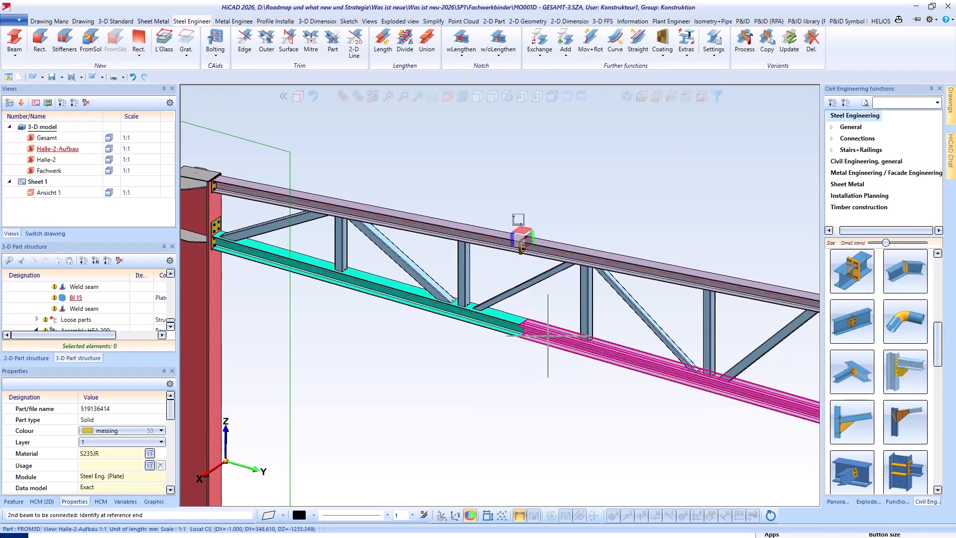
scroll(372, 282, down, 4)
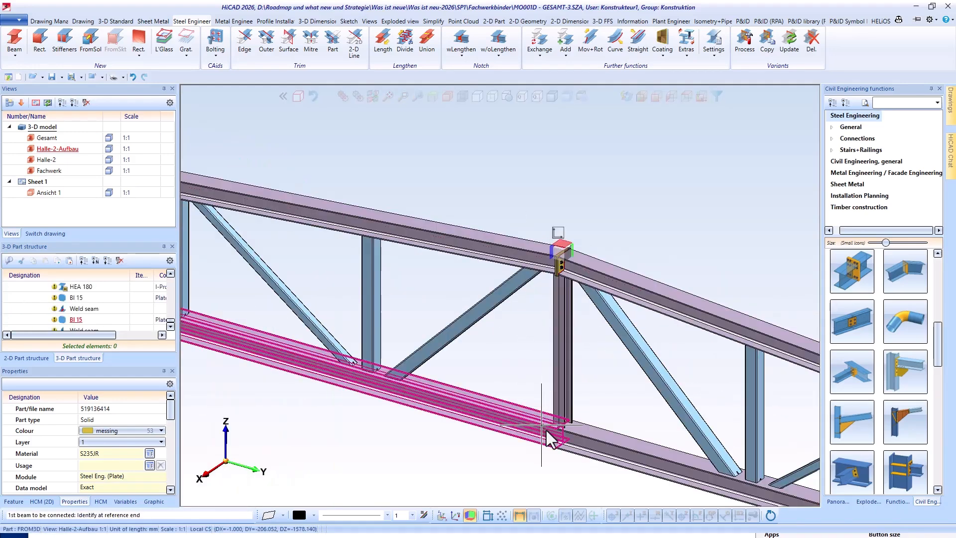
click(550, 438)
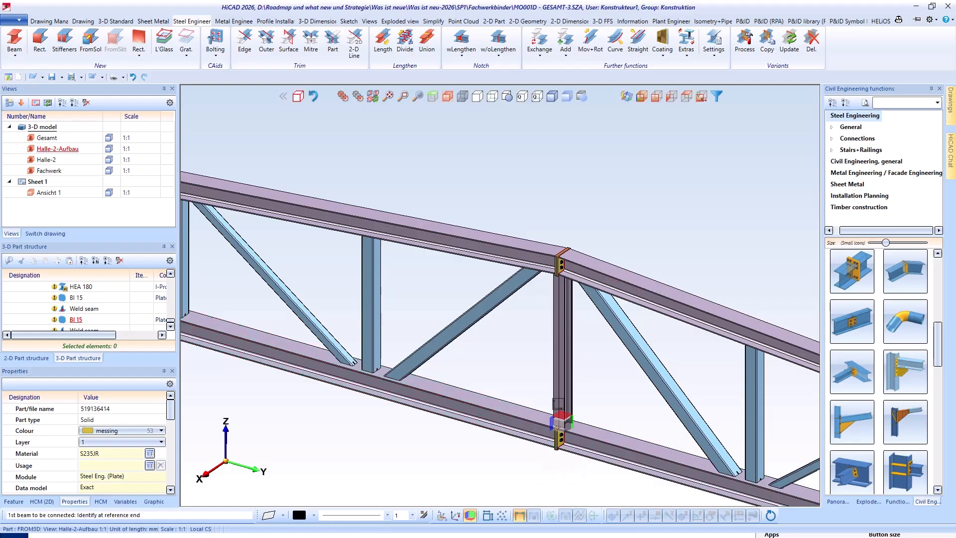
middle_click(554, 169)
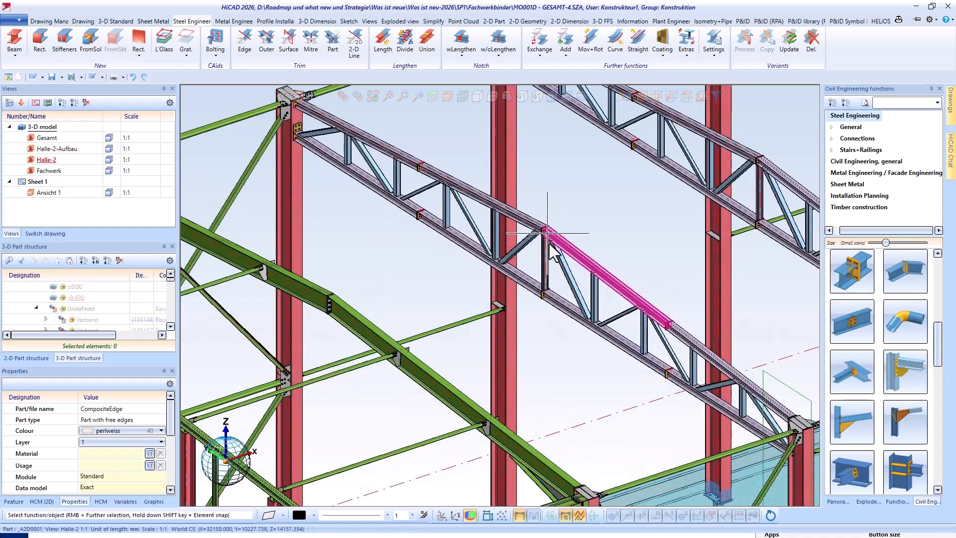
- Inspect the finished hall trusses and the dimensioned workshop drawing sheets of truss assemblies Pos.Nr. 1 and Pos.Nr. 2
mouse_move(560, 257)
middle_down()
mouse_move(584, 253)
mouse_move(575, 263)
mouse_move(560, 260)
mouse_move(561, 251)
middle_up()
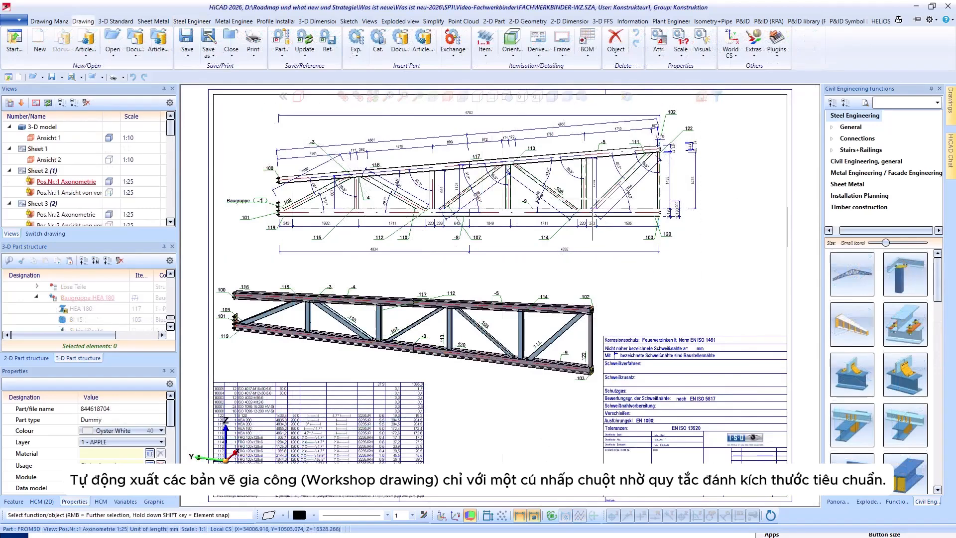
scroll(425, 123, up, 5)
scroll(426, 123, down, 5)
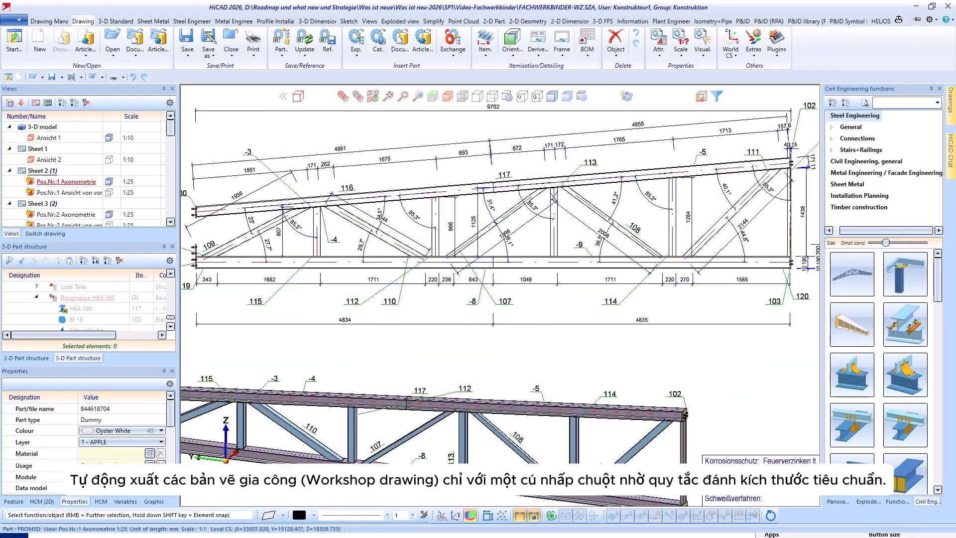
scroll(388, 385, up, 1)
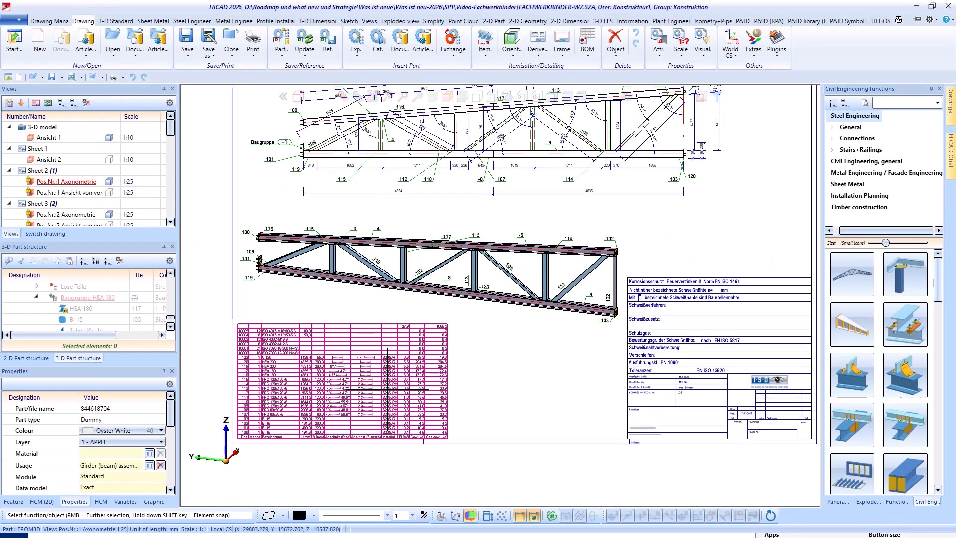
scroll(389, 385, down, 1)
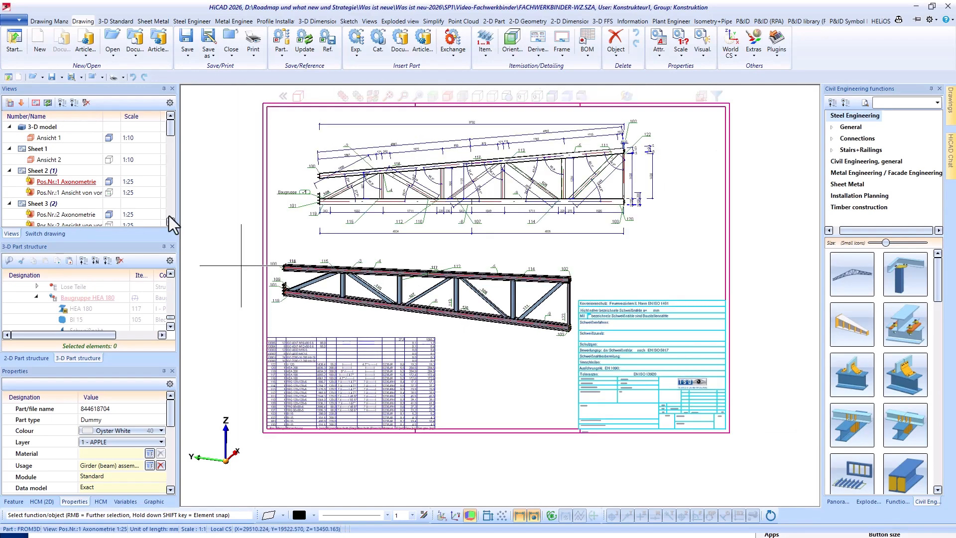
double_click(71, 215)
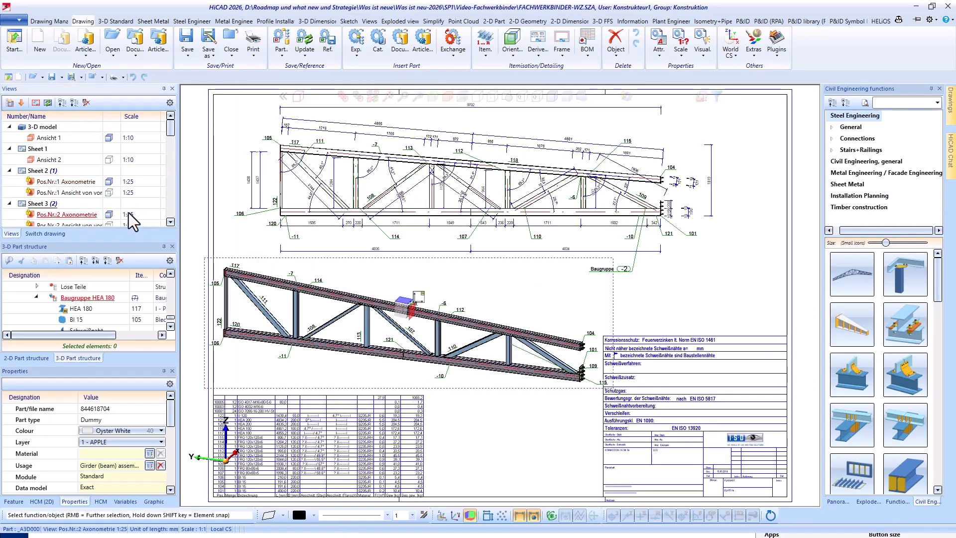
scroll(68, 171, down, 15)
double_click(58, 204)
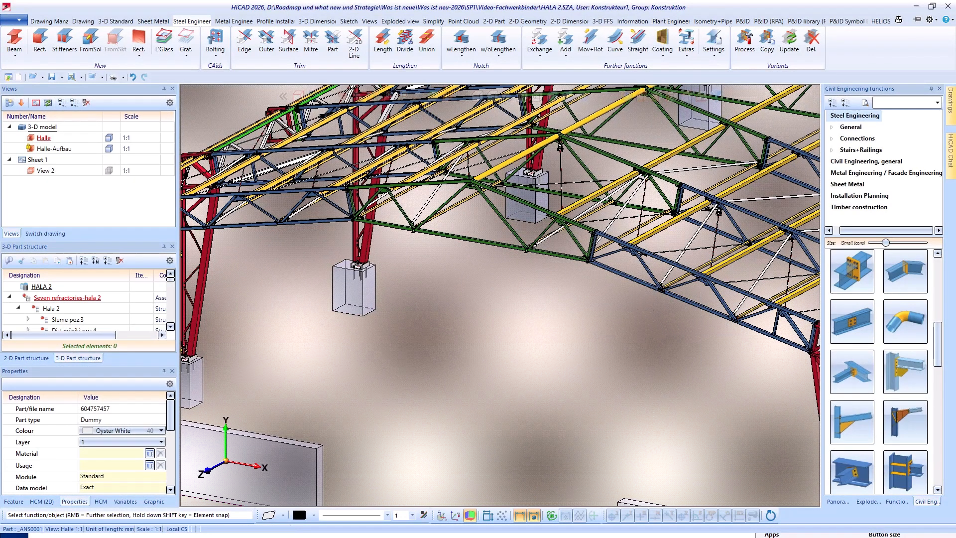
- Insert a single-pitched truss with the Fachwerk.Stütze-First-HR preset, running 5000 mm vertically upward from the foundation's top centre
drag(700, 334, 317, 177)
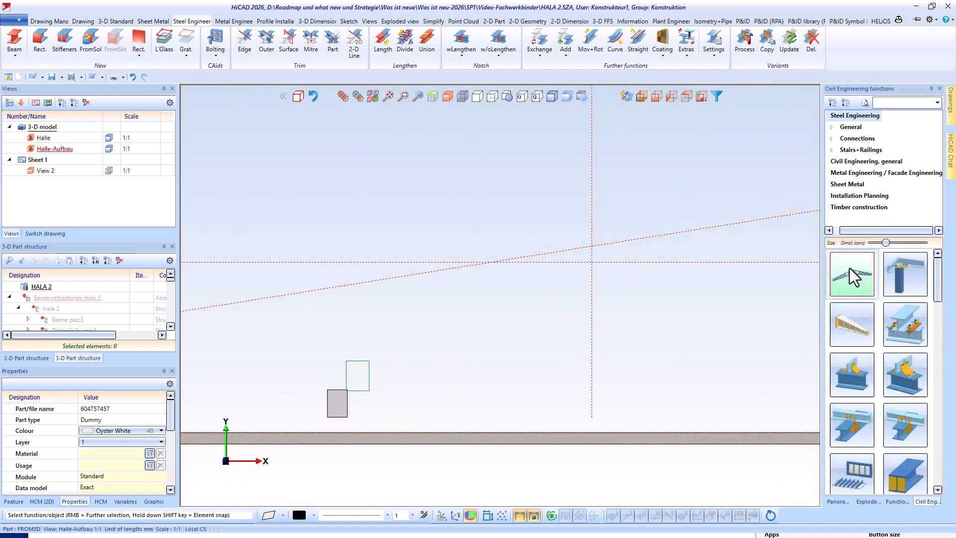
click(850, 271)
click(152, 75)
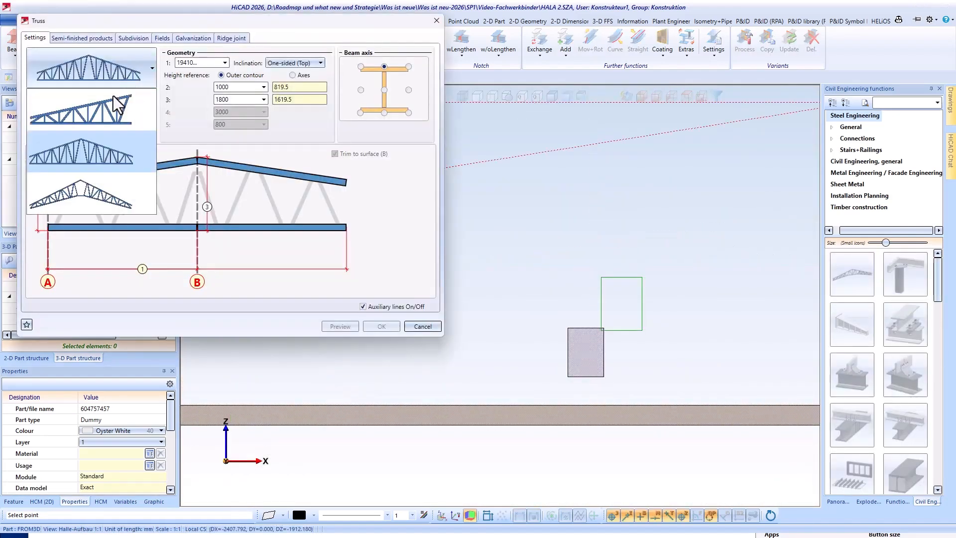
click(99, 108)
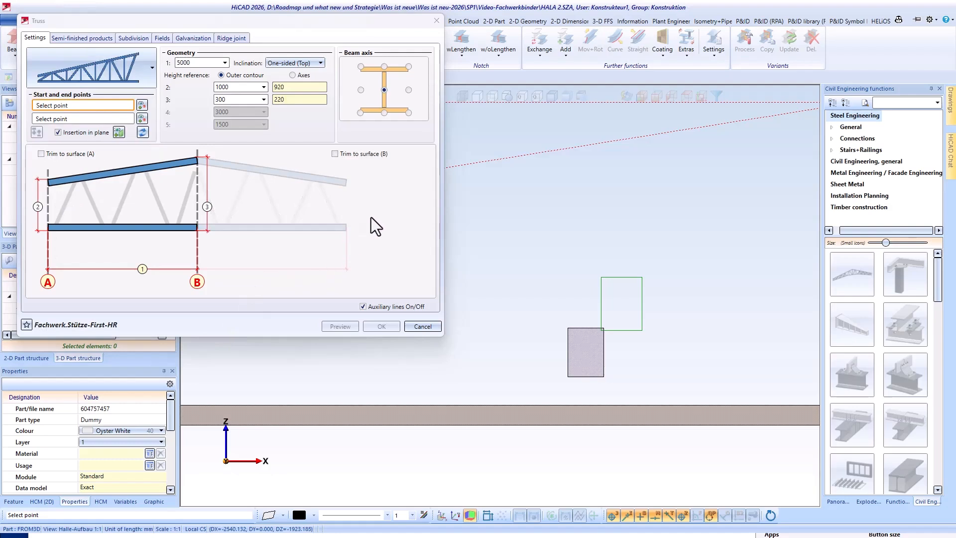
click(585, 328)
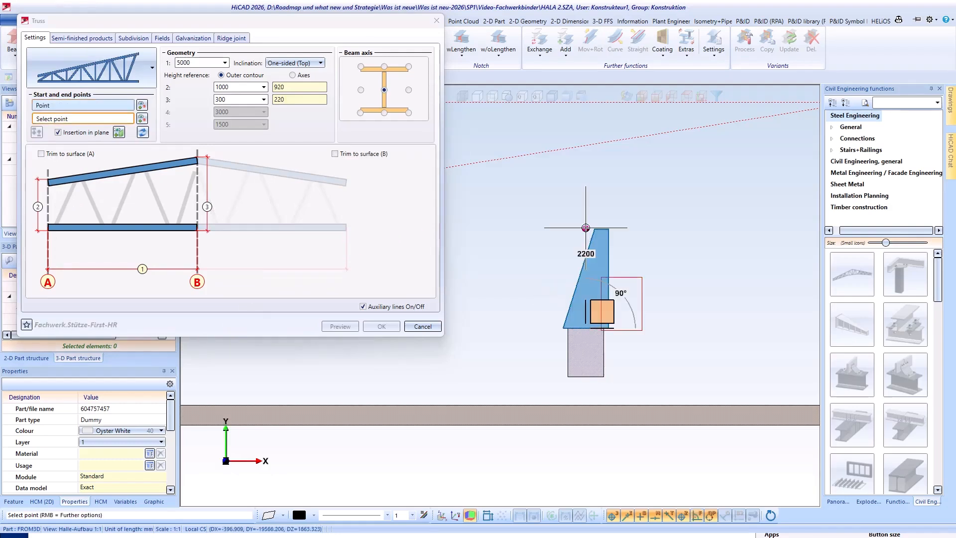
click(585, 228)
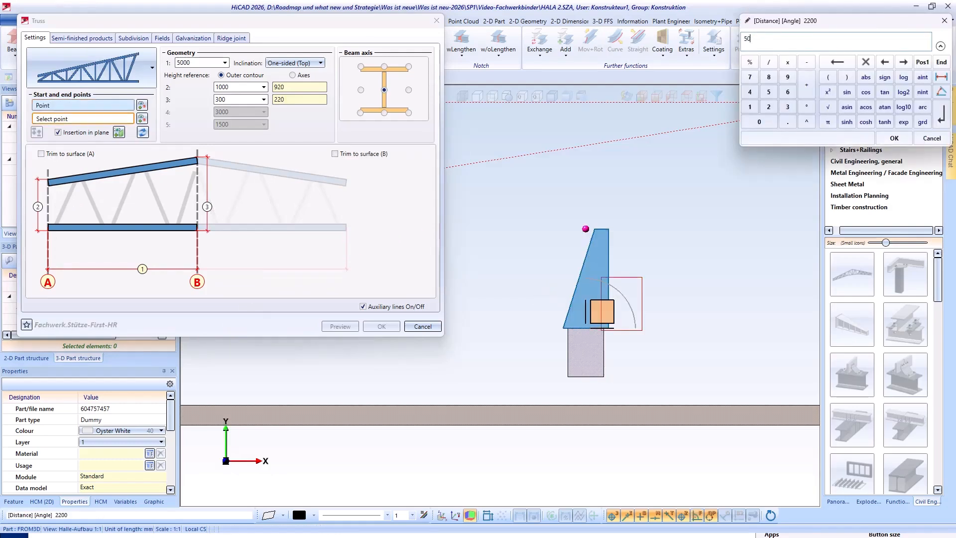
text(5000)
key(Return)
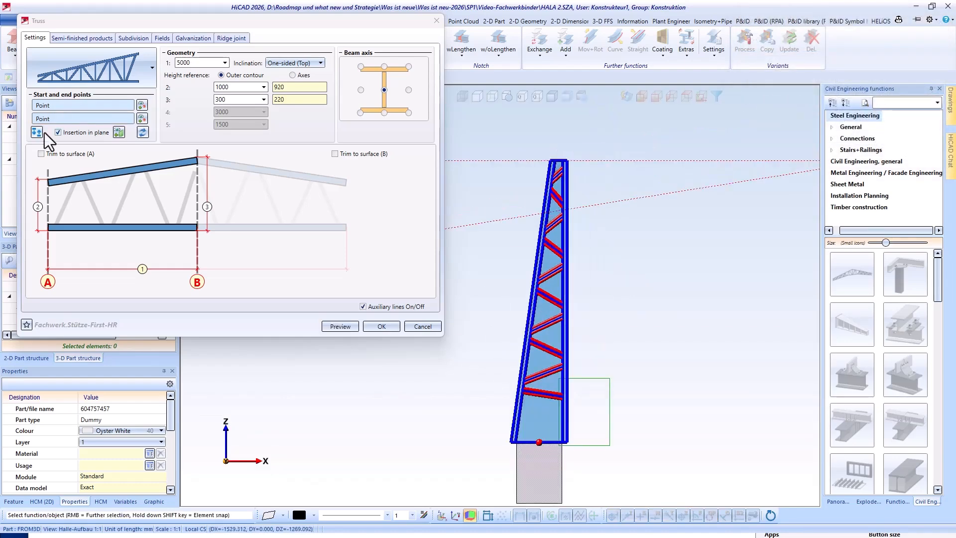
- Swap the truss column's start and end points, set the inclination to One-sided (Bottom) and confirm it
click(37, 132)
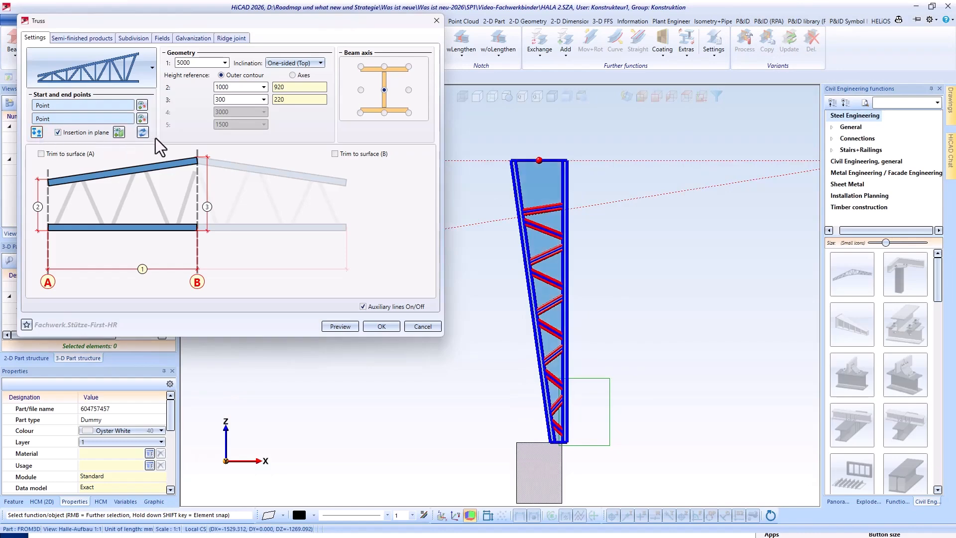
click(287, 64)
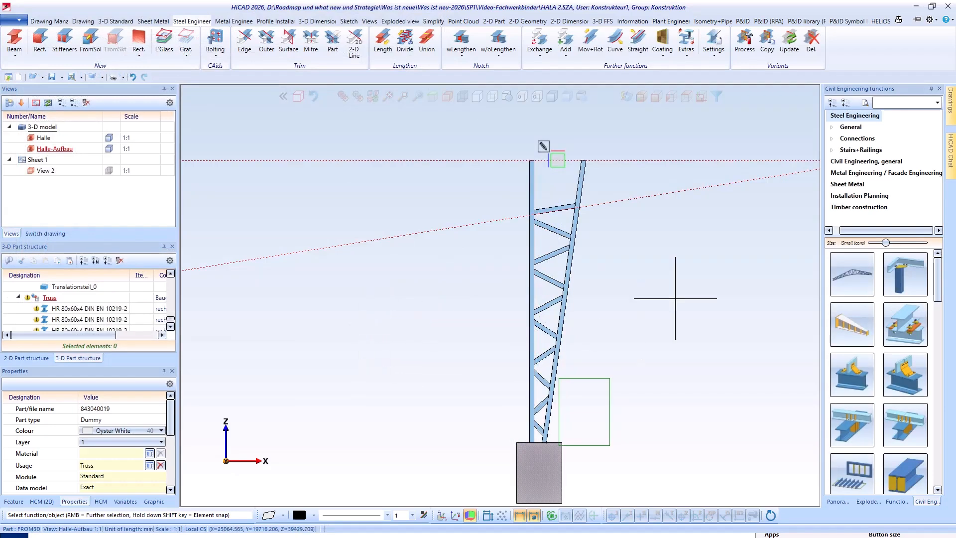
- Clone the truss column by mirroring it about the hall's vertical centre axis
scroll(328, 293, down, 4)
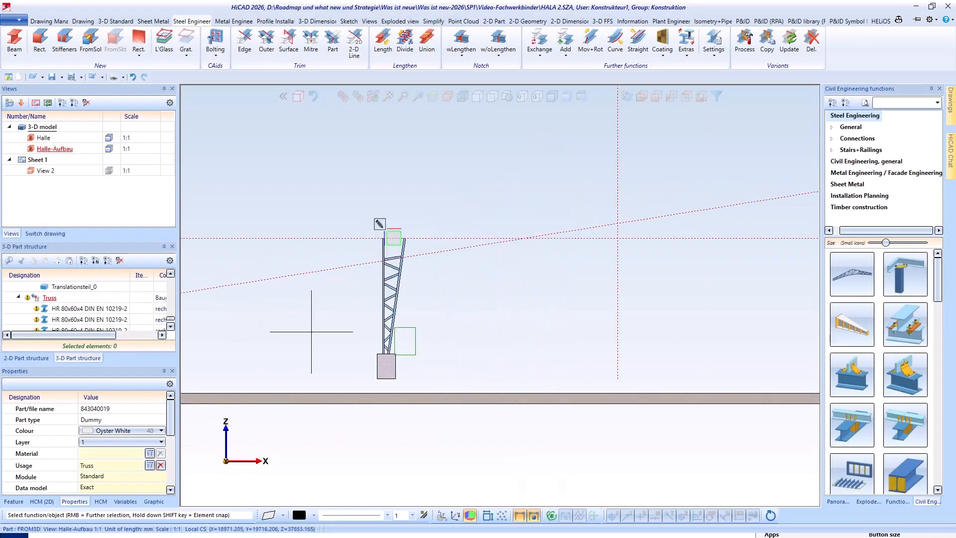
right_click(50, 299)
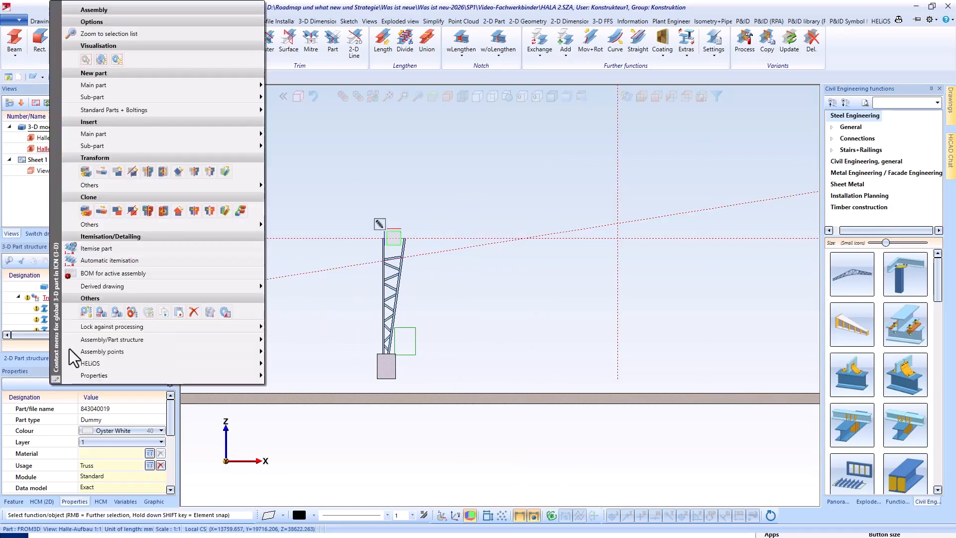
click(210, 210)
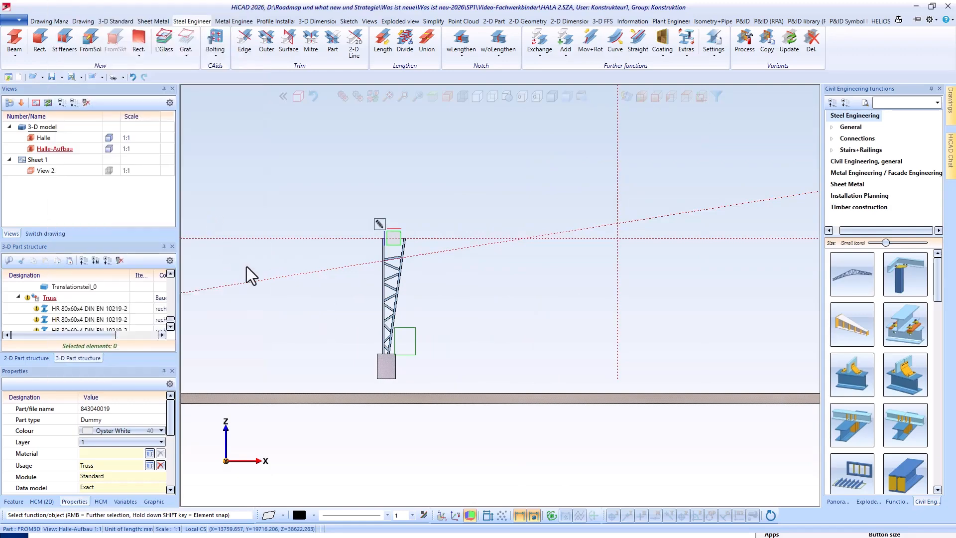
key(Return)
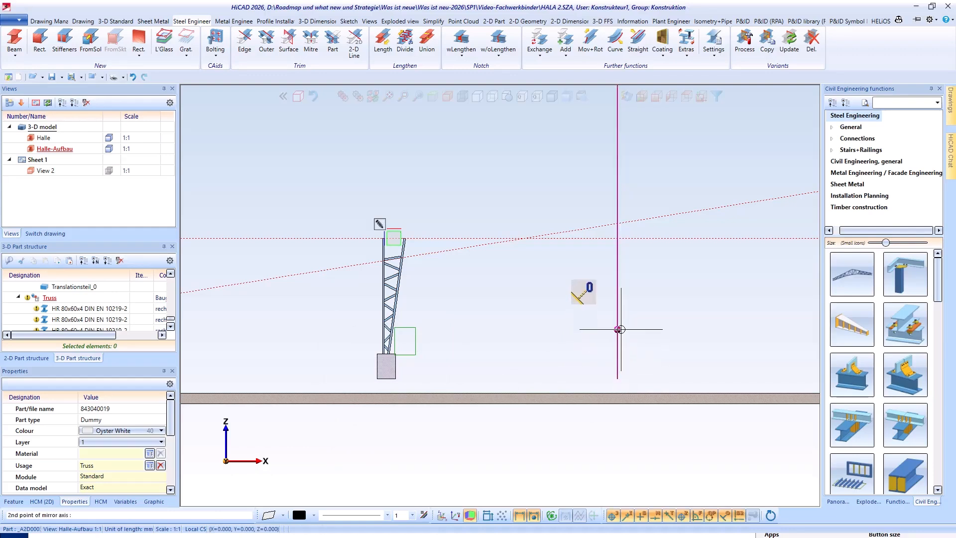
click(619, 329)
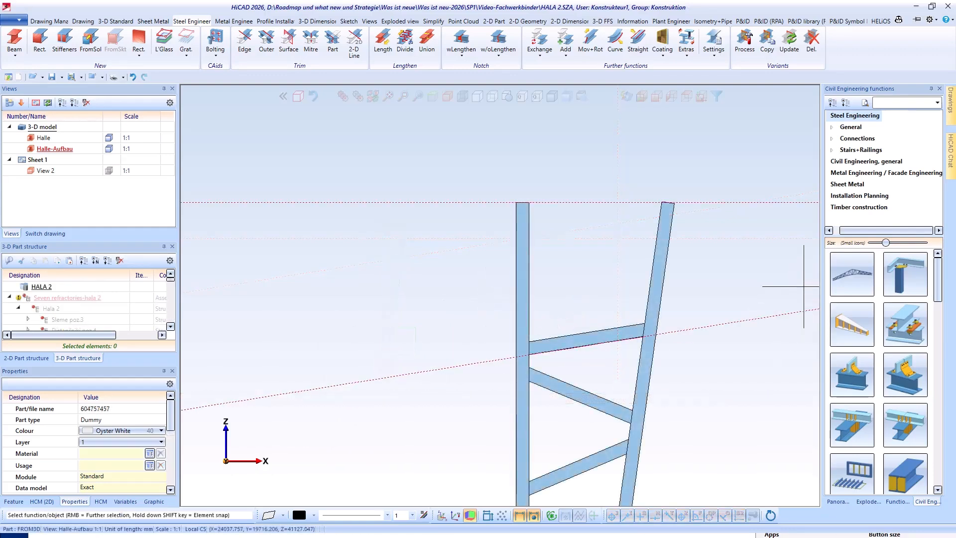
- Start a new truss of the double-pitched type with sloping lower chords, using the Fachwerk-First-Parallel preset
click(837, 278)
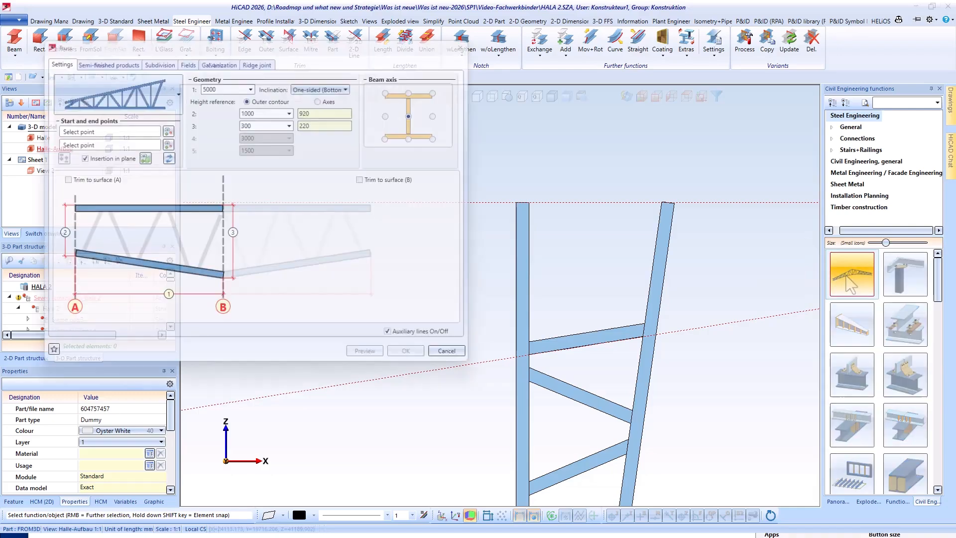
click(178, 93)
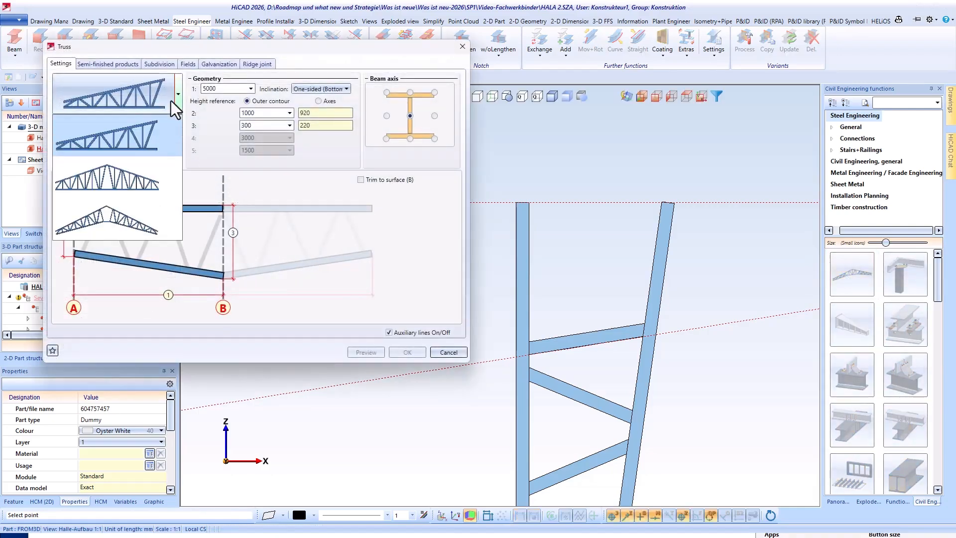
click(106, 221)
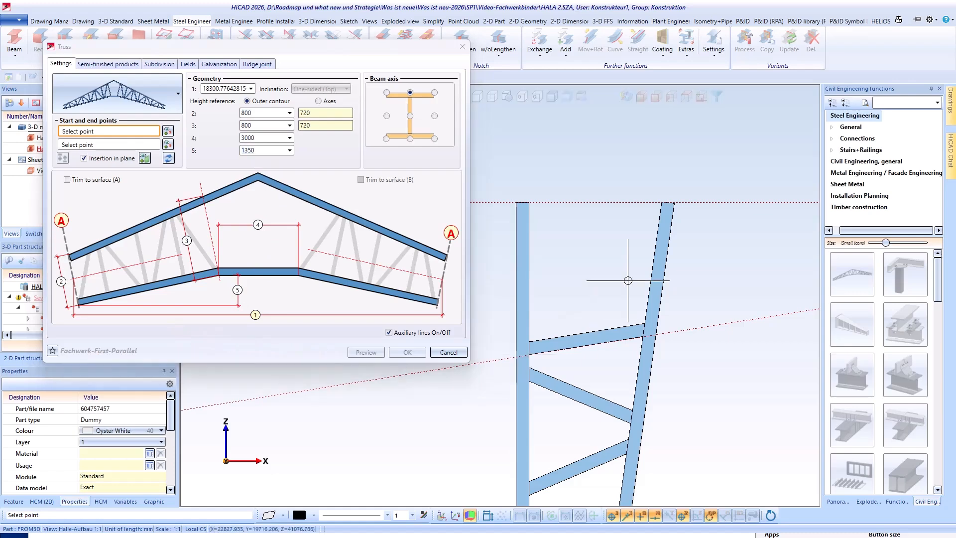
- Place the double-pitched truss between the inner upper corners of the two truss columns
middle_drag(625, 176, 703, 265)
scroll(659, 269, down, 2)
scroll(568, 271, up, 2)
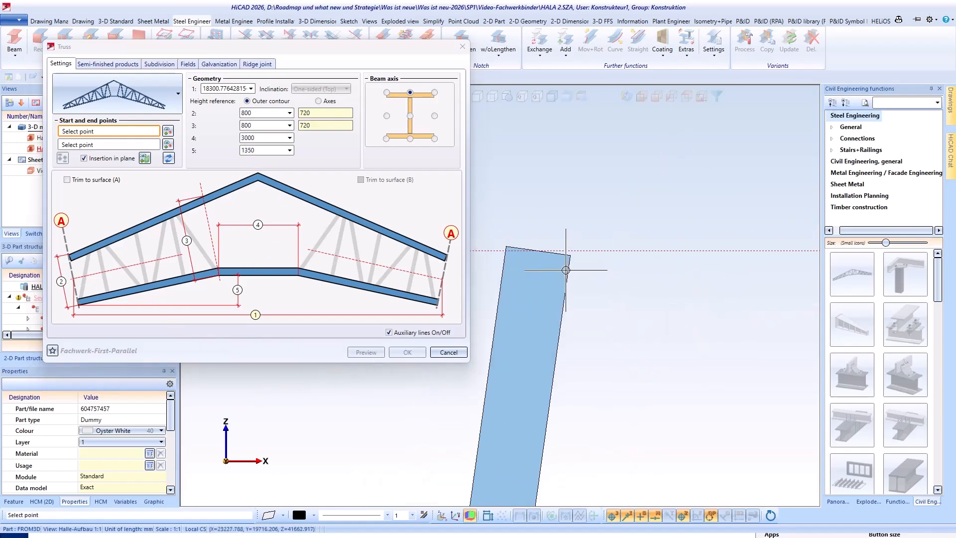
click(571, 259)
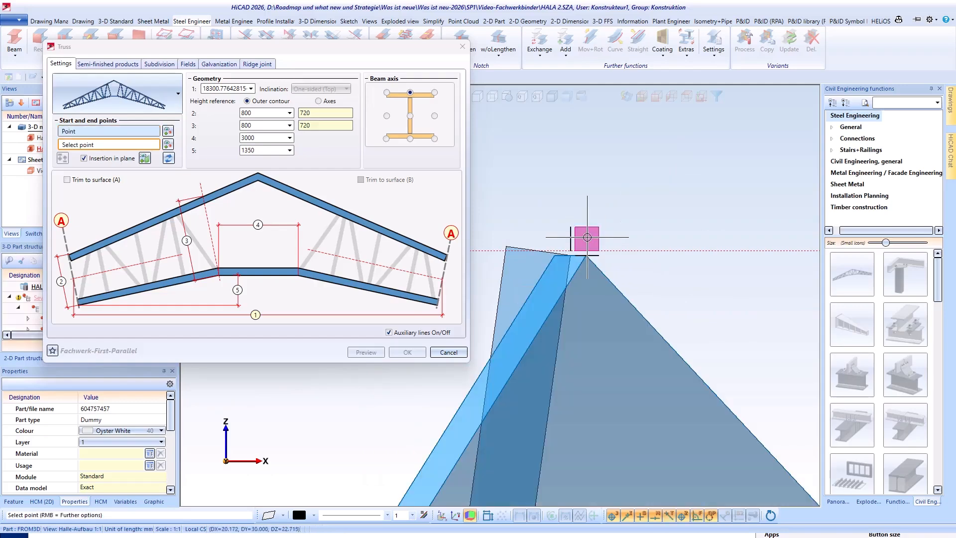
scroll(590, 244, down, 5)
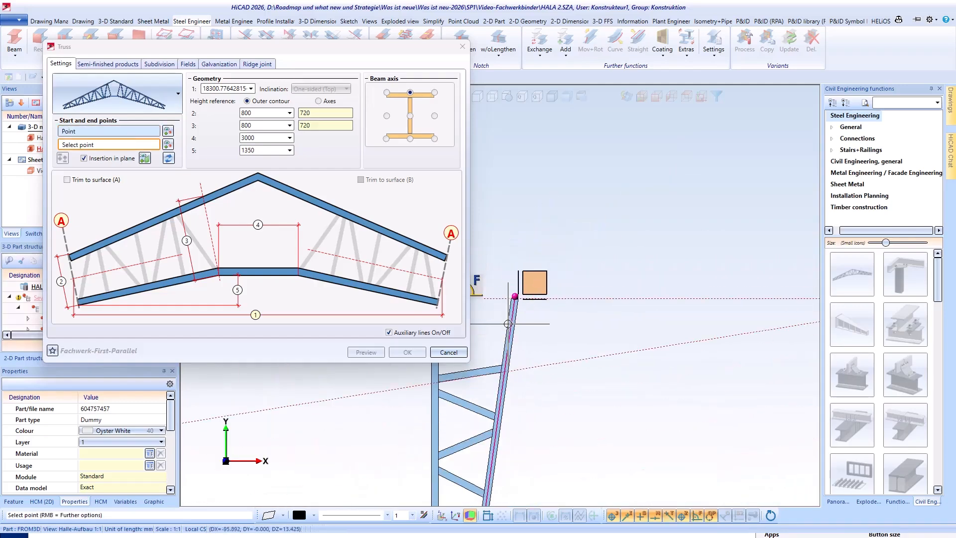
scroll(501, 339, up, 6)
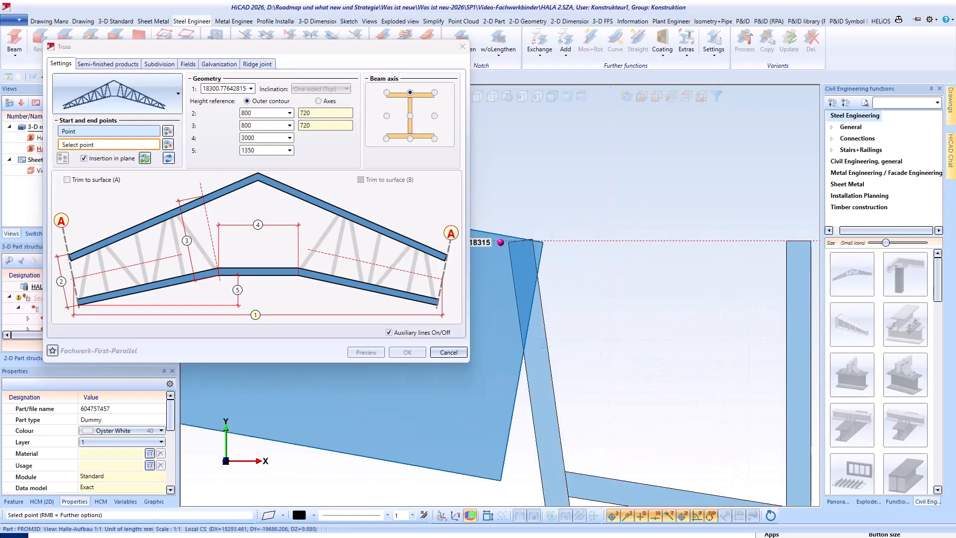
scroll(498, 240, up, 2)
click(525, 254)
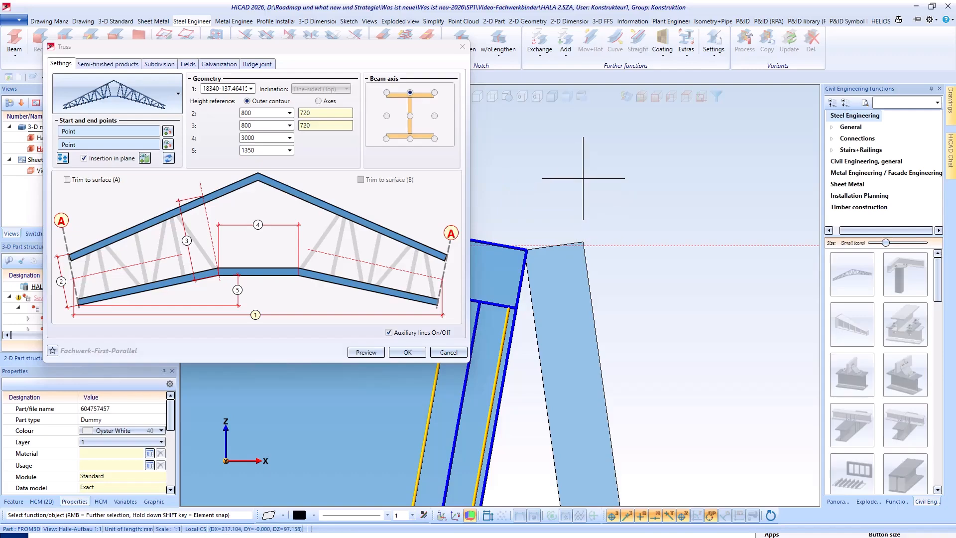
- Review the double-pitched truss's ridge joint dimensions, turn off the auxiliary lines and confirm the truss
scroll(590, 176, down, 1)
scroll(611, 187, down, 5)
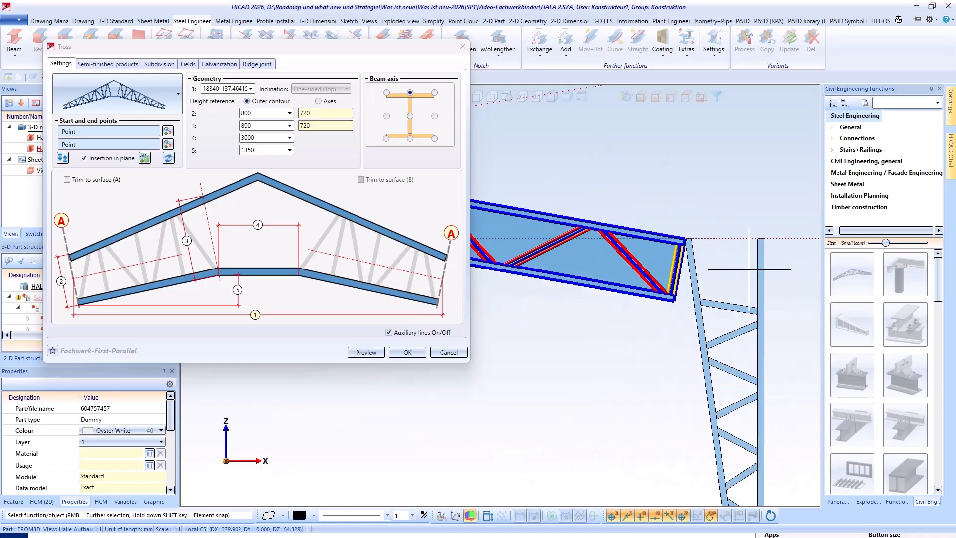
scroll(616, 281, up, 5)
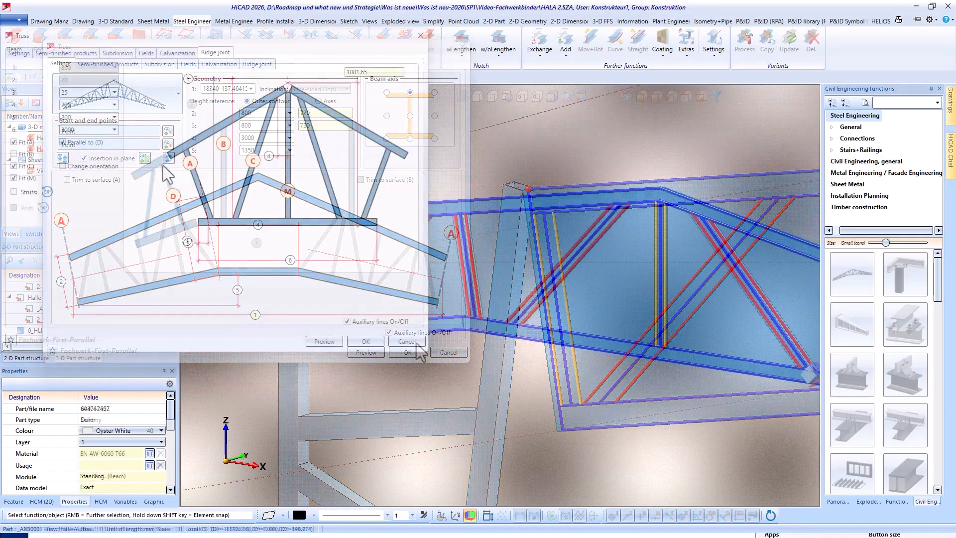
click(190, 243)
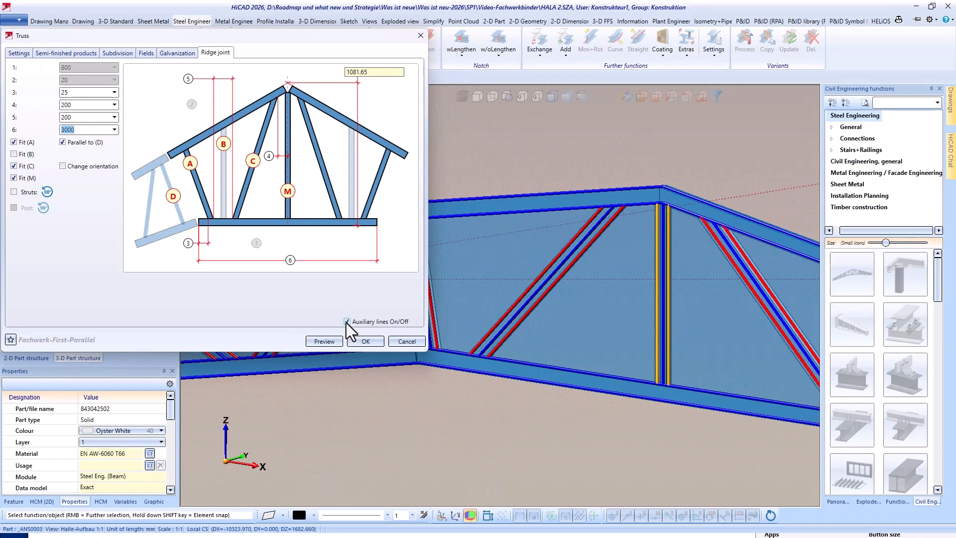
click(347, 322)
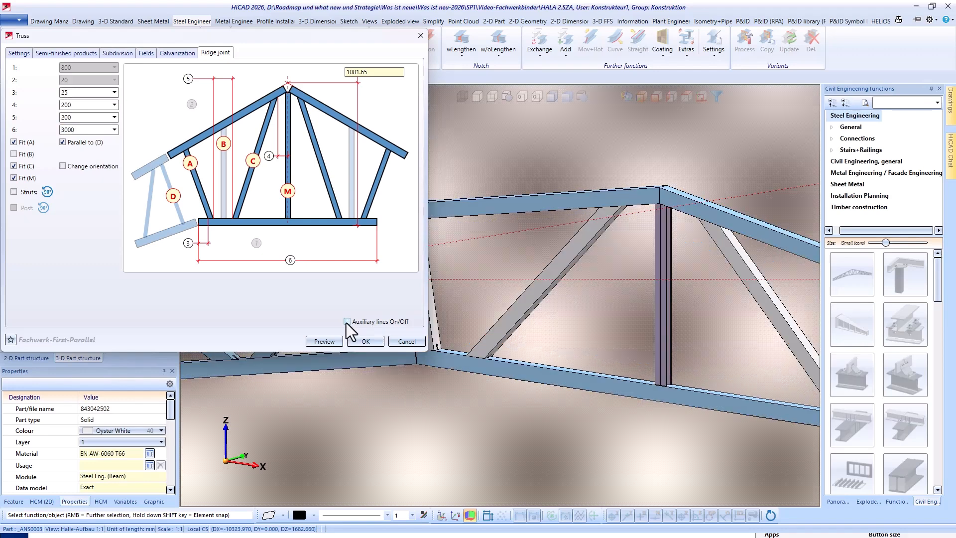
click(365, 341)
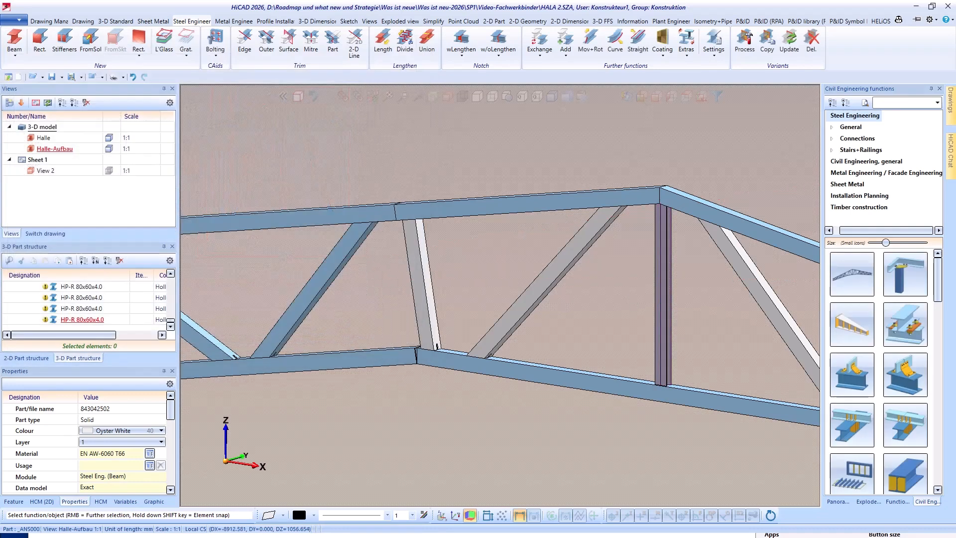
- Mitre the truss's upper chord with the column's outer chord, and extend the lower chord to the outer chord's inner edge
click(310, 43)
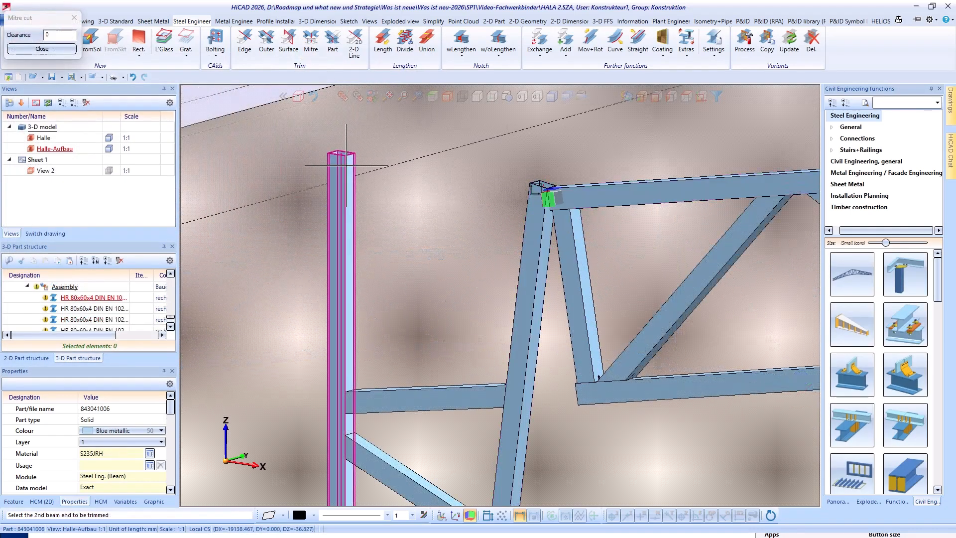
click(245, 43)
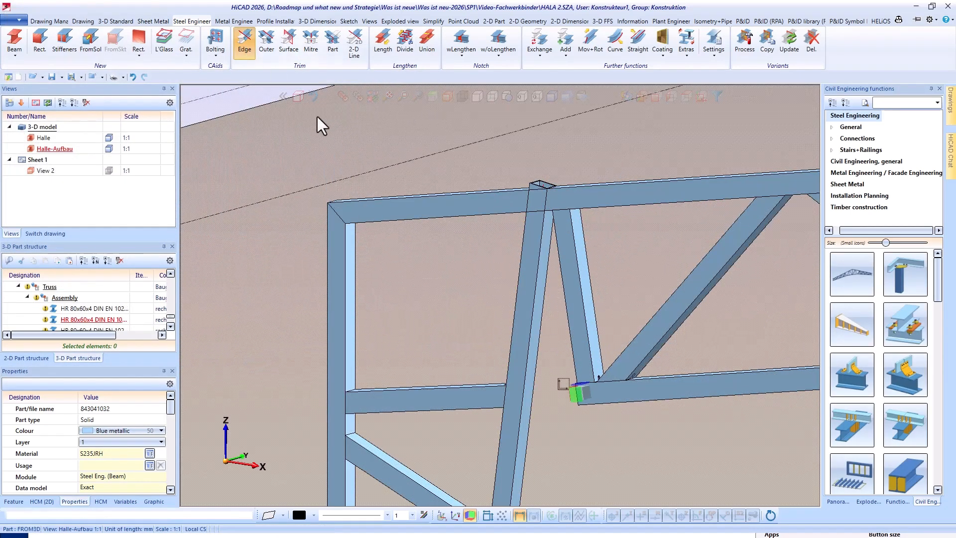
click(579, 390)
click(346, 326)
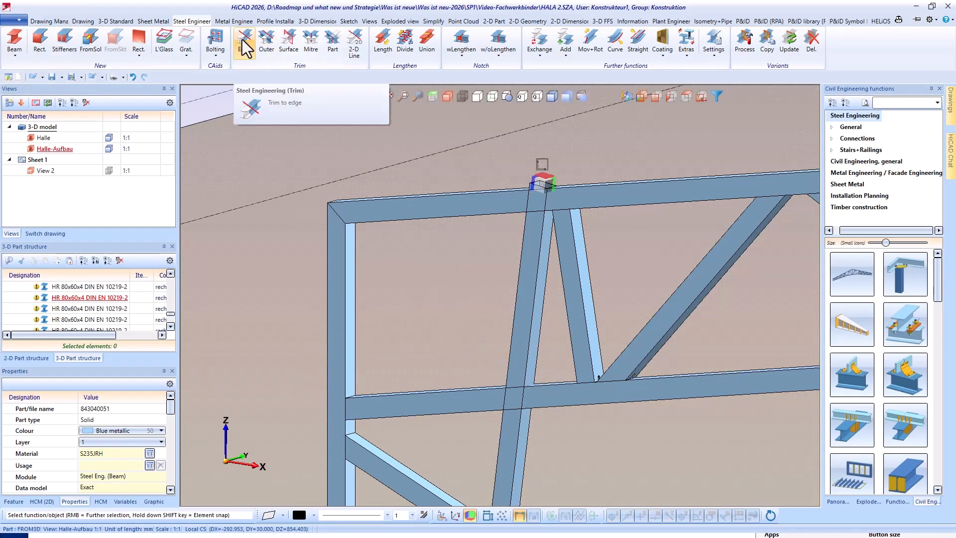
- Trim the column's inner chord back to the upper edge of the truss's lower chord
click(245, 42)
click(539, 244)
click(459, 395)
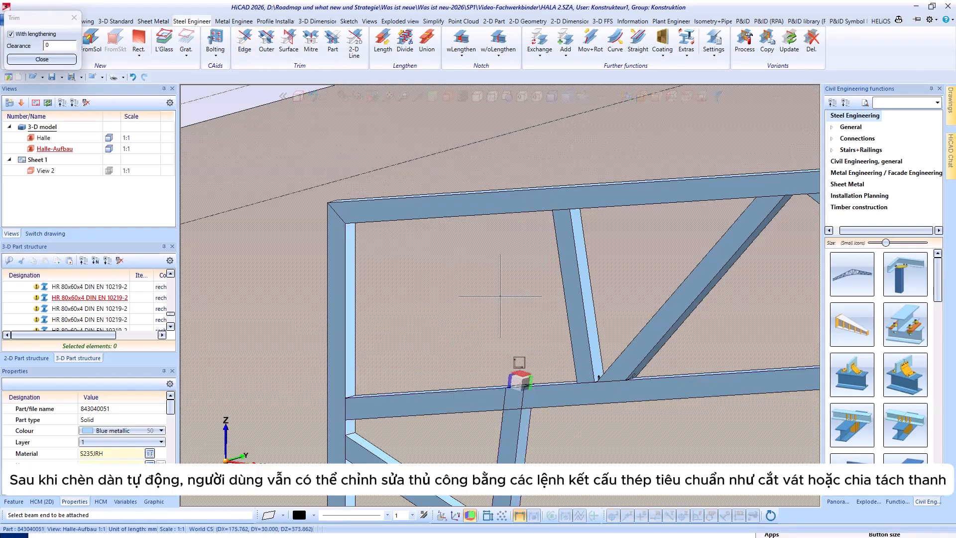
- Divide the truss's lower chord along its length at the column's inner chord, with gap 0
scroll(514, 394, up, 2)
click(405, 40)
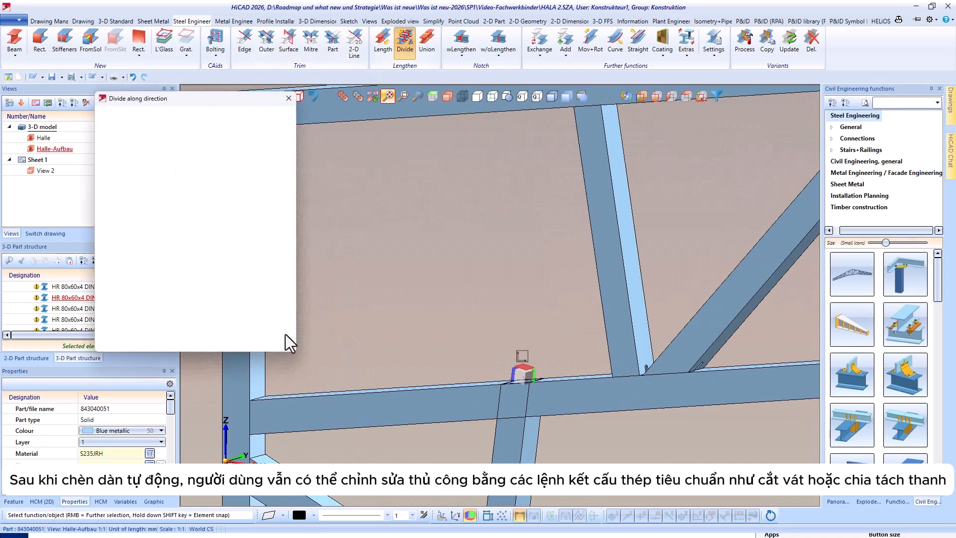
click(278, 401)
click(278, 402)
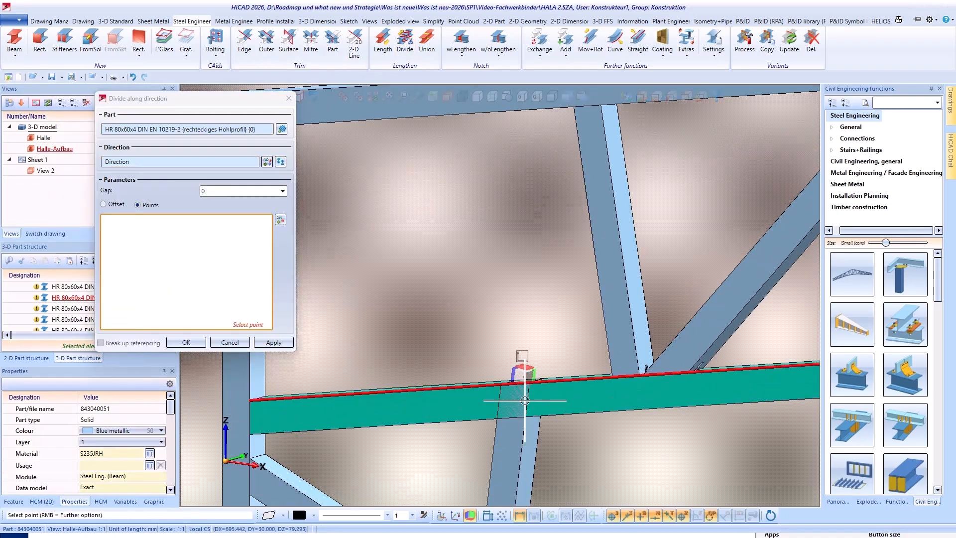
click(186, 342)
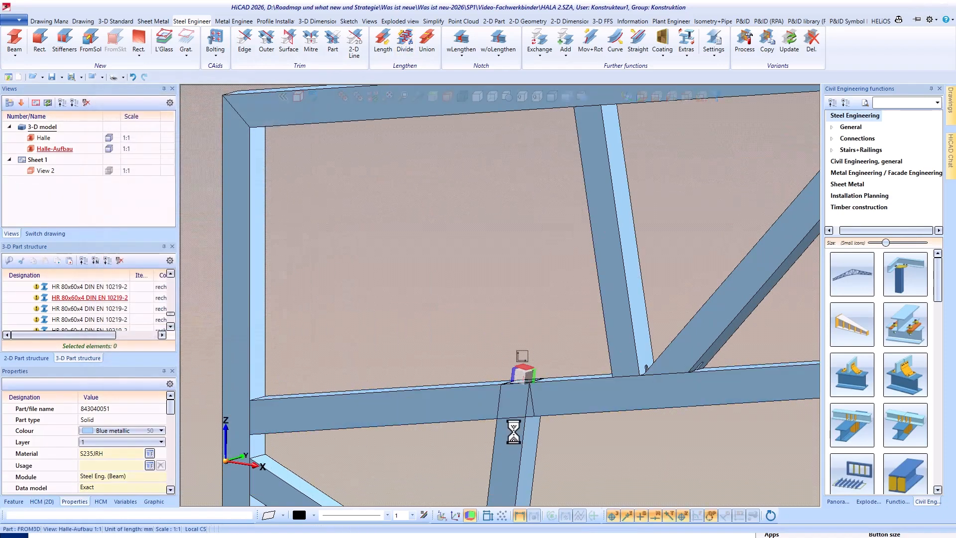
- Trim the column's inner chord to the underside of the divided lower chord
click(245, 40)
click(516, 438)
click(471, 419)
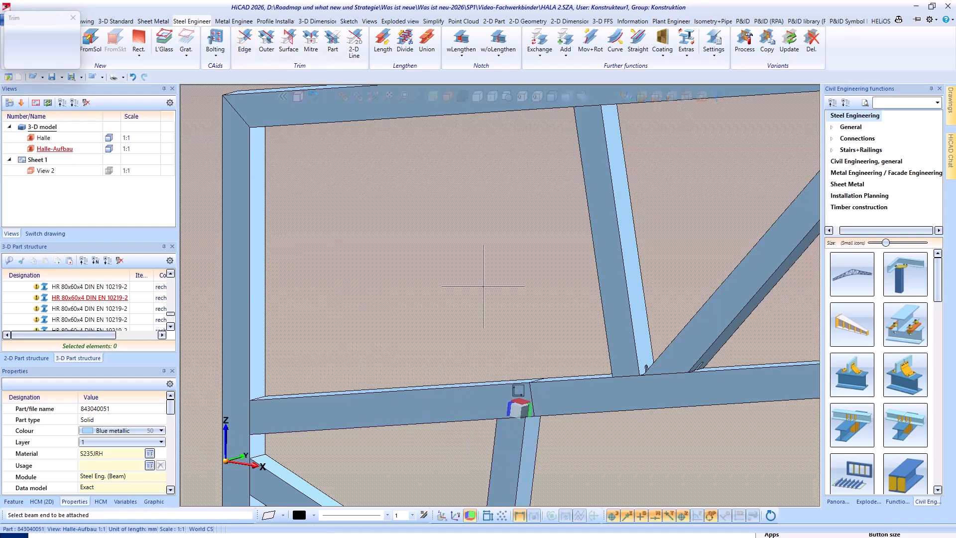
- Clone the truss's end strut along the lower chord towards the column by about 325.79 mm, above the column's inner chord
middle_click(483, 291)
scroll(492, 273, up, 1)
right_click(652, 322)
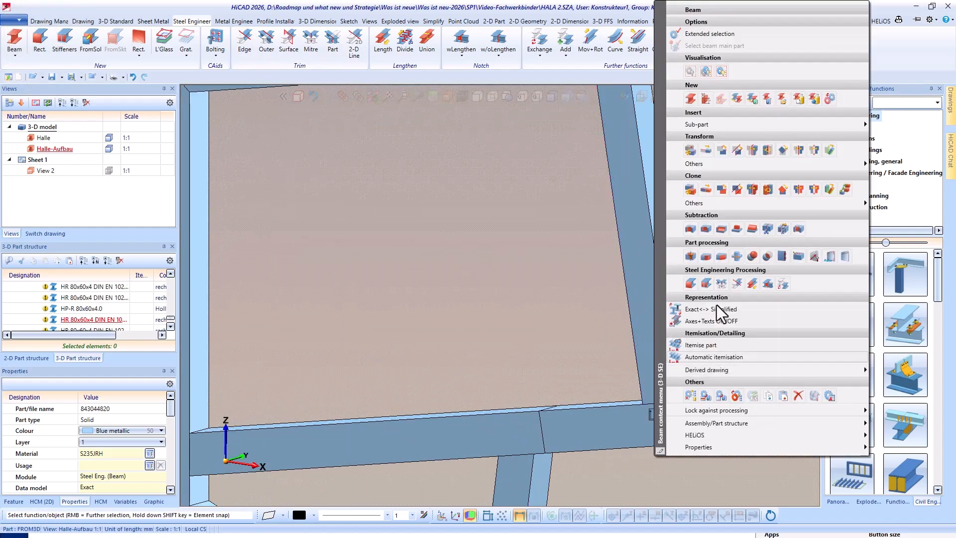
click(704, 192)
click(614, 447)
click(506, 412)
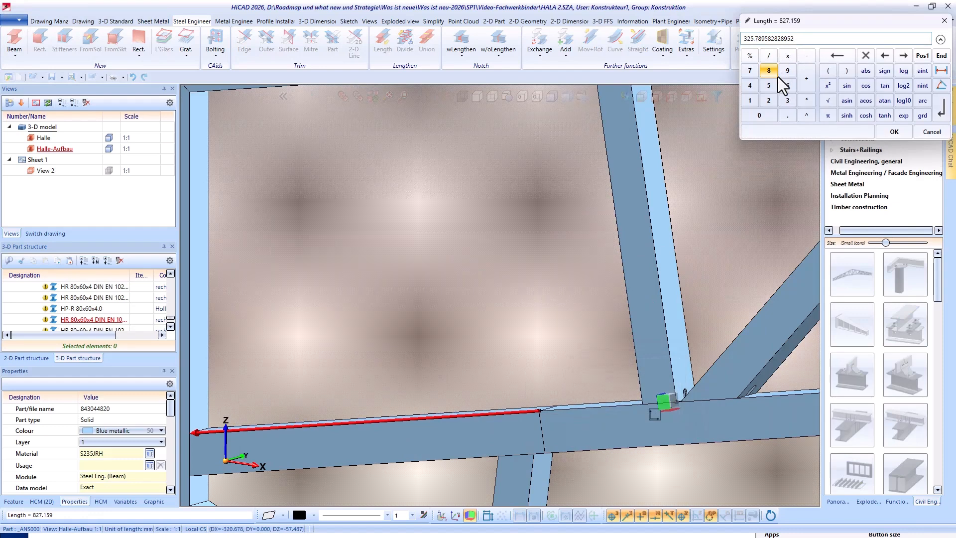
key(Return)
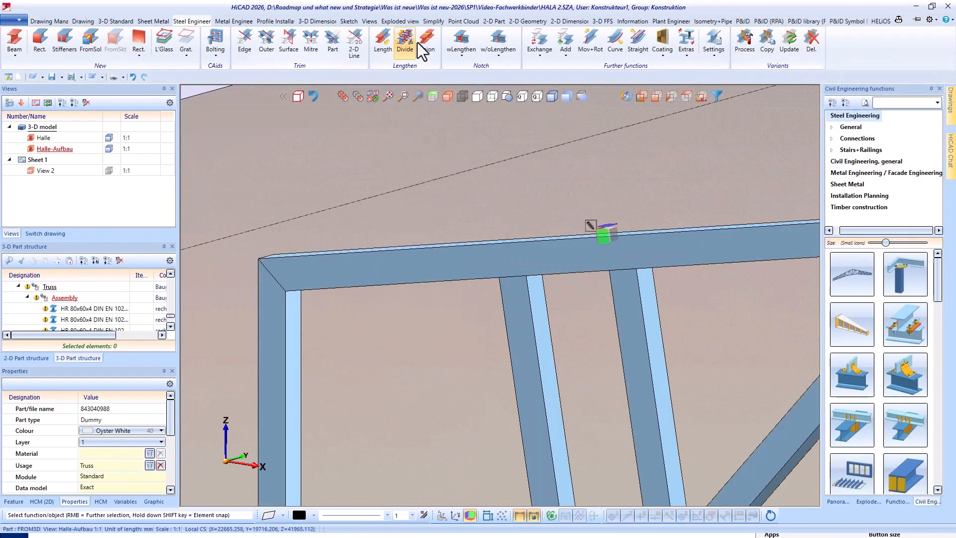
- Divide the truss's upper chord along its length at the upper end of the cloned strut, with gap 0
click(411, 42)
click(360, 272)
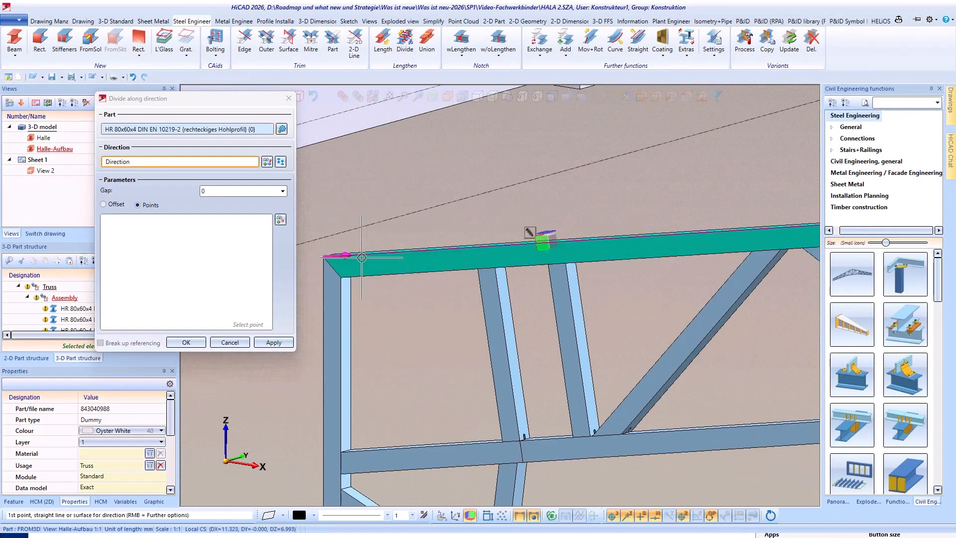
click(362, 258)
click(495, 267)
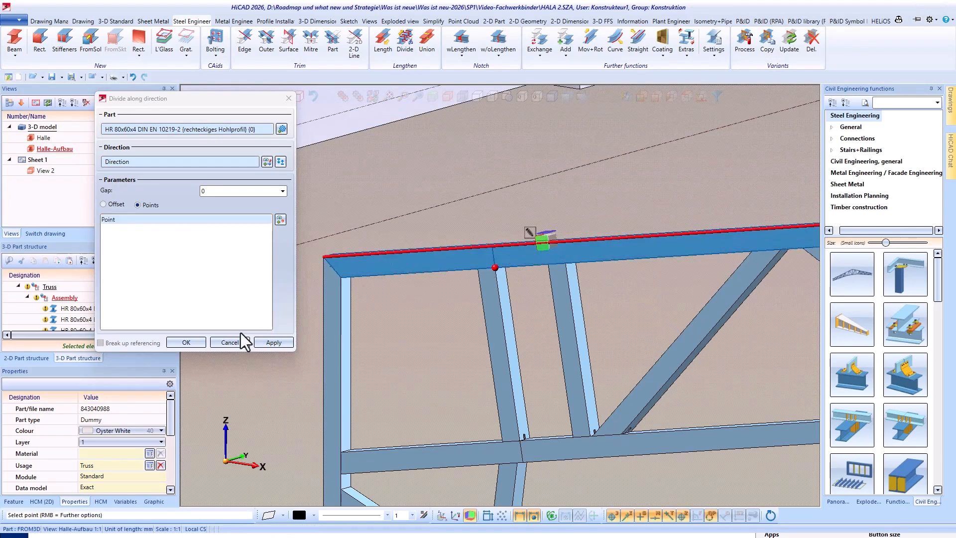
click(188, 343)
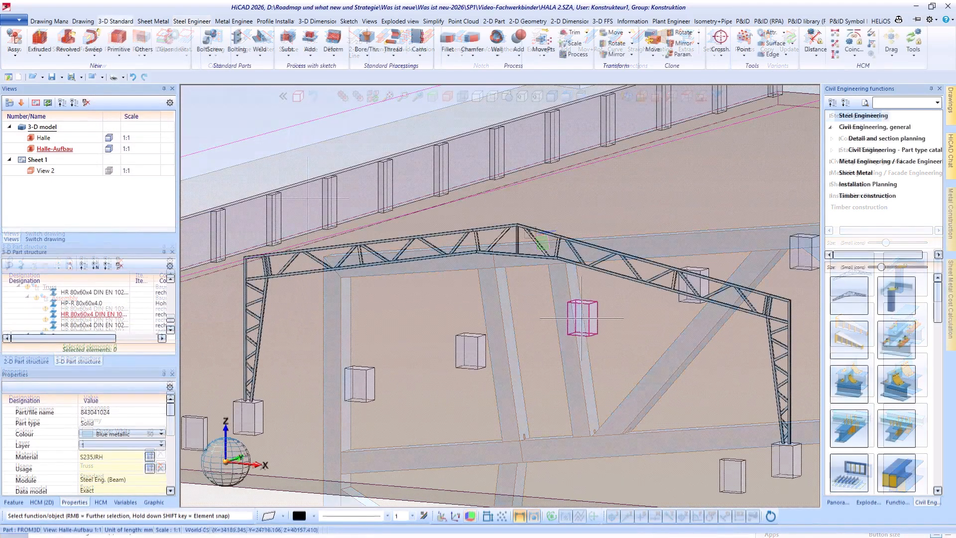